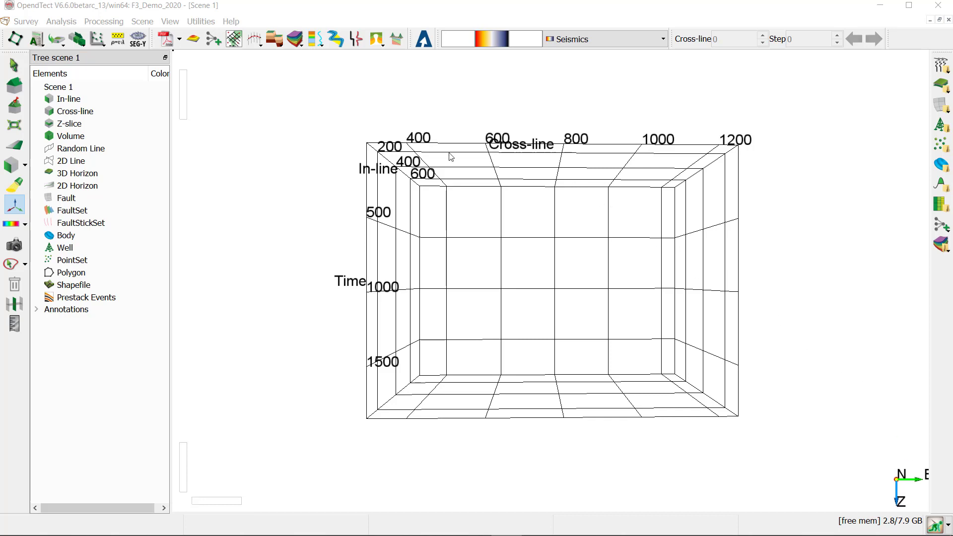
- Open the 3D attribute set editor and choose Spectral Decomposition as the attribute type
{"action": "left_click", "coordinate": [39, 45]}
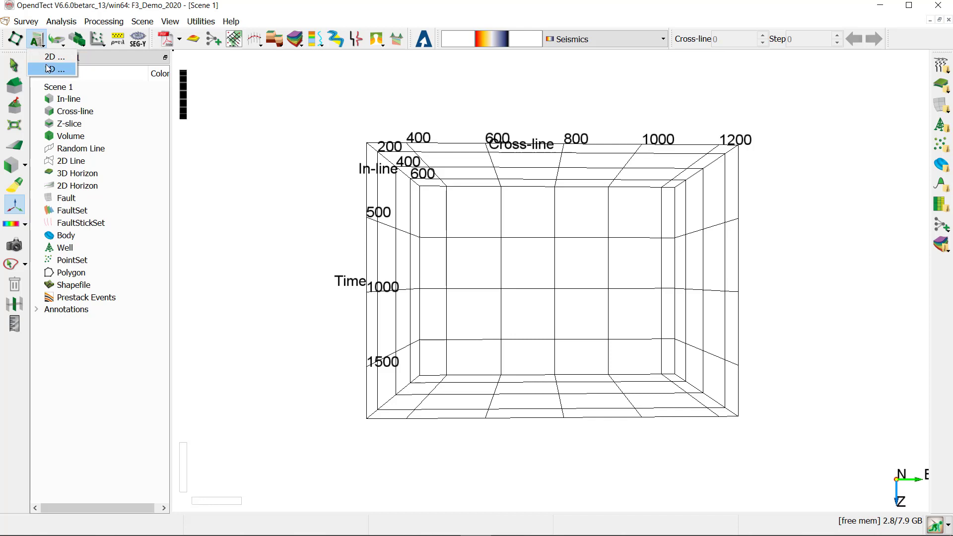
{"action": "left_click", "coordinate": [60, 23]}
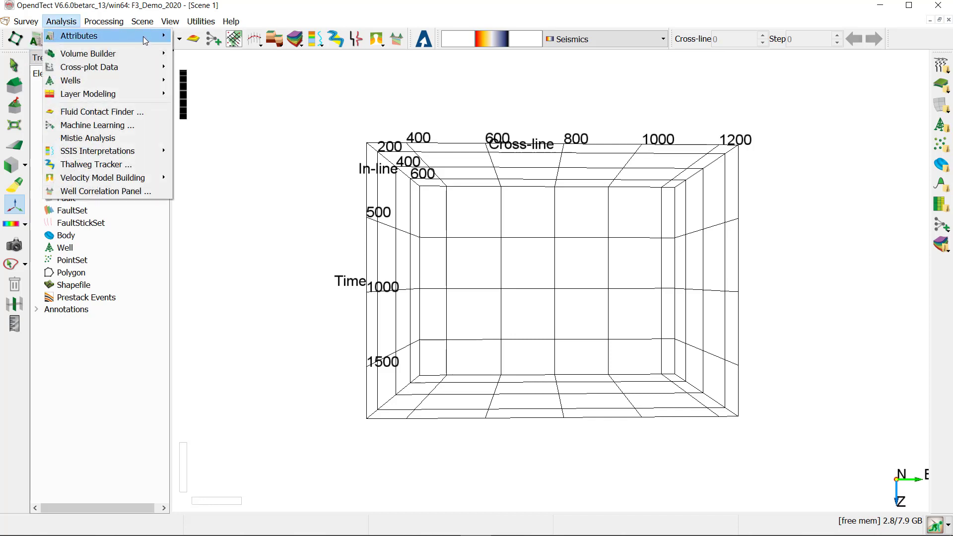
{"action": "mouse_move", "coordinate": [85, 36]}
{"action": "left_click", "coordinate": [196, 51]}
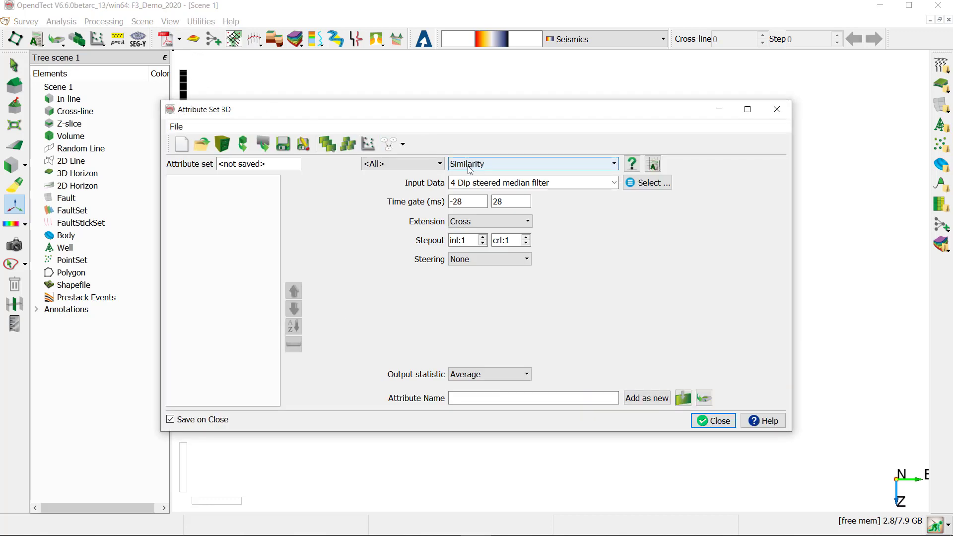
{"action": "left_click", "coordinate": [464, 164]}
{"action": "scroll", "coordinate": [504, 244], "scroll_direction": "down", "scroll_amount": 1}
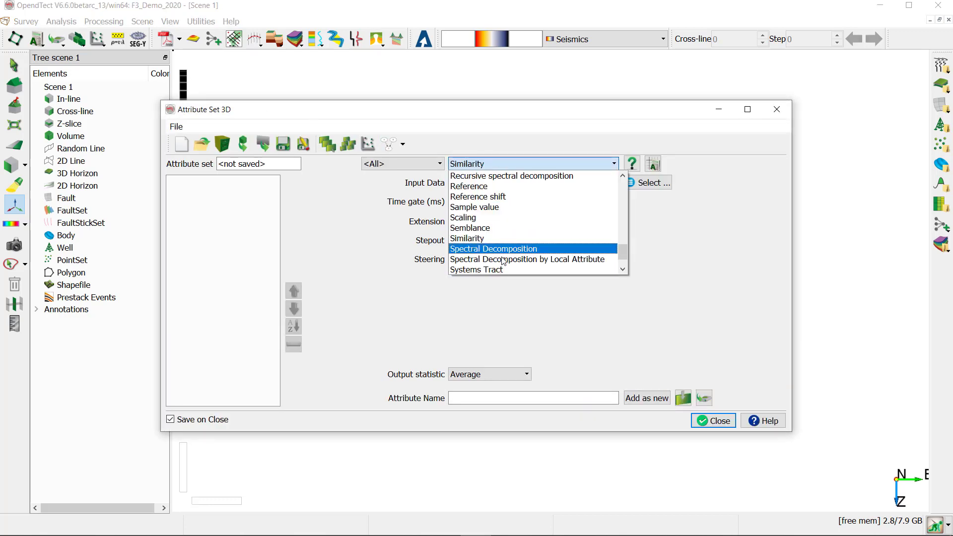
{"action": "left_click", "coordinate": [506, 249]}
{"action": "left_click", "coordinate": [508, 246]}
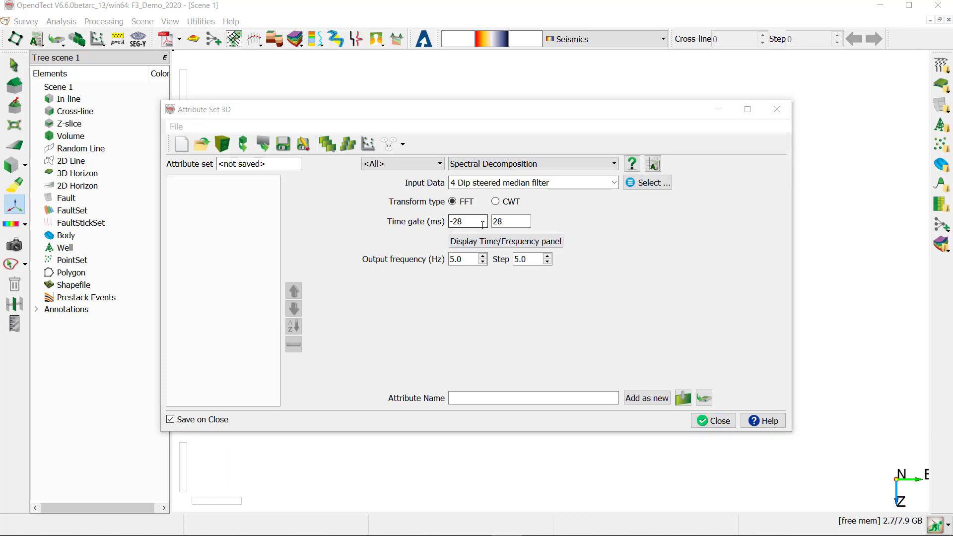
- Set the spectral decomposition time gate to -12 to 12 ms
{"action": "left_click", "coordinate": [457, 222]}
{"action": "double_click", "coordinate": [457, 221]}
{"action": "type", "text": "12"}
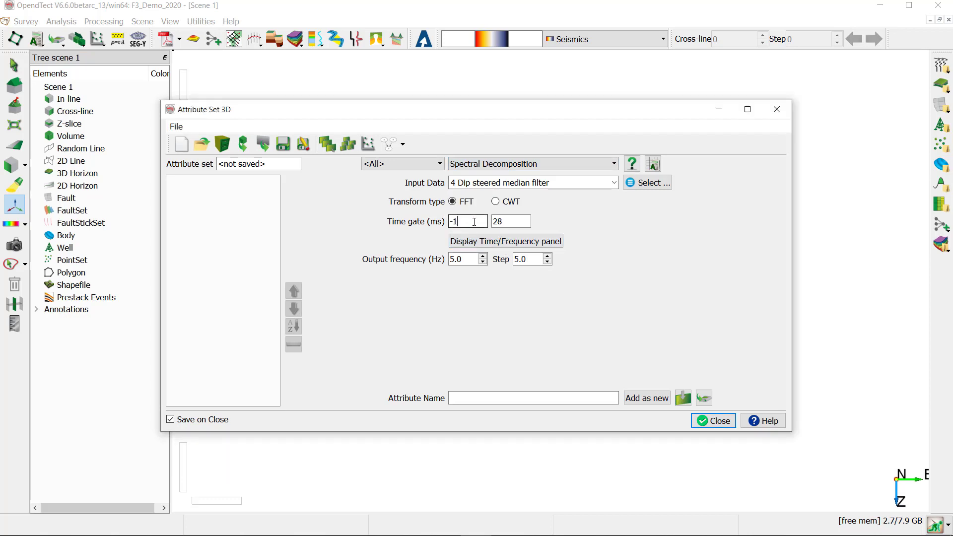
{"action": "double_click", "coordinate": [509, 222]}
{"action": "type", "text": "12"}
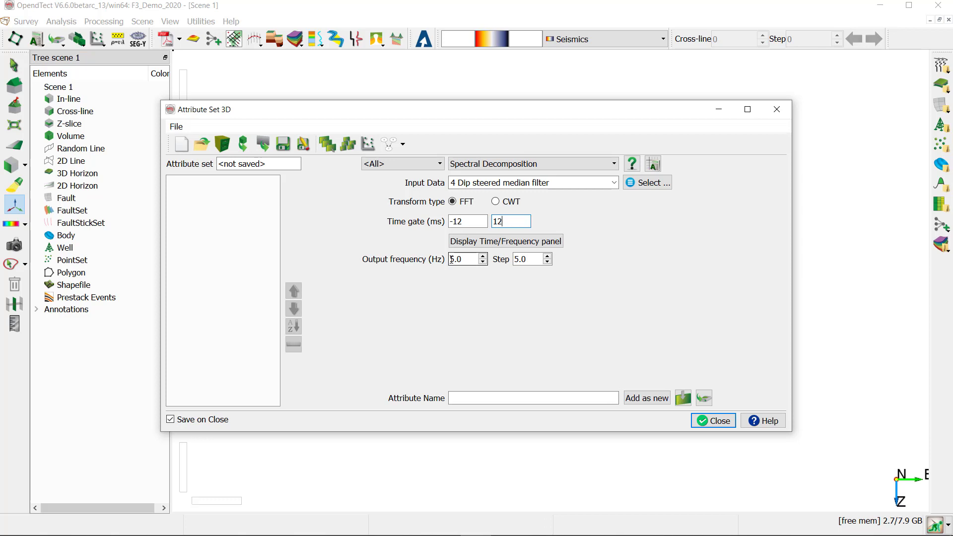
- Set the output frequency to 24 Hz with a step of 4
{"action": "left_click_drag", "start_coordinate": [454, 259], "coordinate": [448, 259]}
{"action": "type", "text": "24"}
{"action": "left_click_drag", "start_coordinate": [527, 259], "coordinate": [507, 264]}
{"action": "type", "text": "4"}
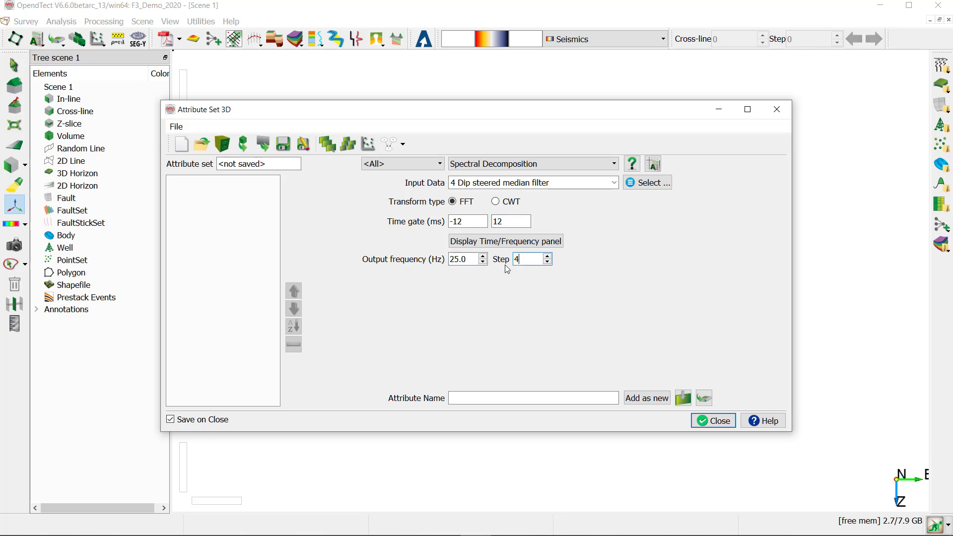
{"action": "key", "text": "Tab"}
- Name the attribute "FFT [-12,12]ms 24Hz" and add it to the set as new
{"action": "left_click", "coordinate": [545, 398]}
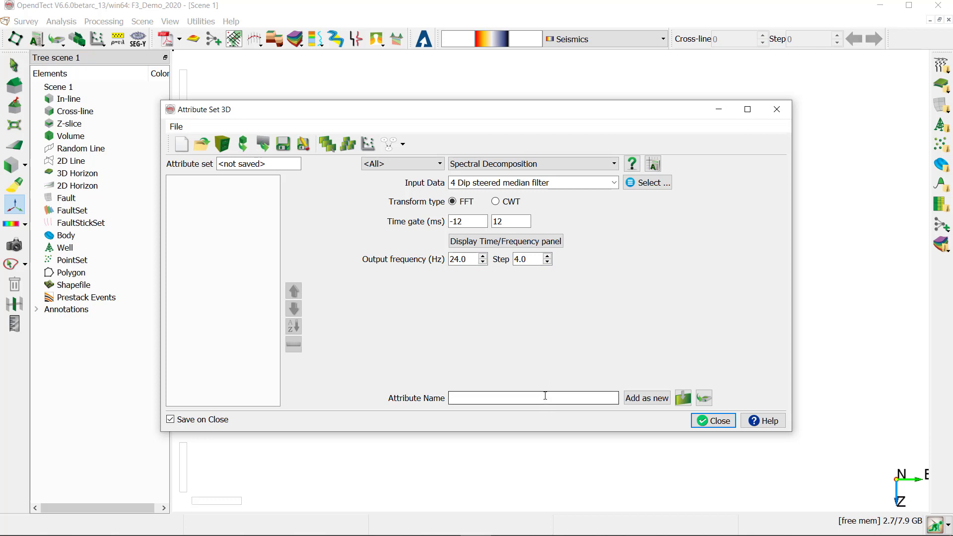
{"action": "type", "text": "FFT [-12,12]ms 24Hz"}
{"action": "left_click", "coordinate": [659, 399]}
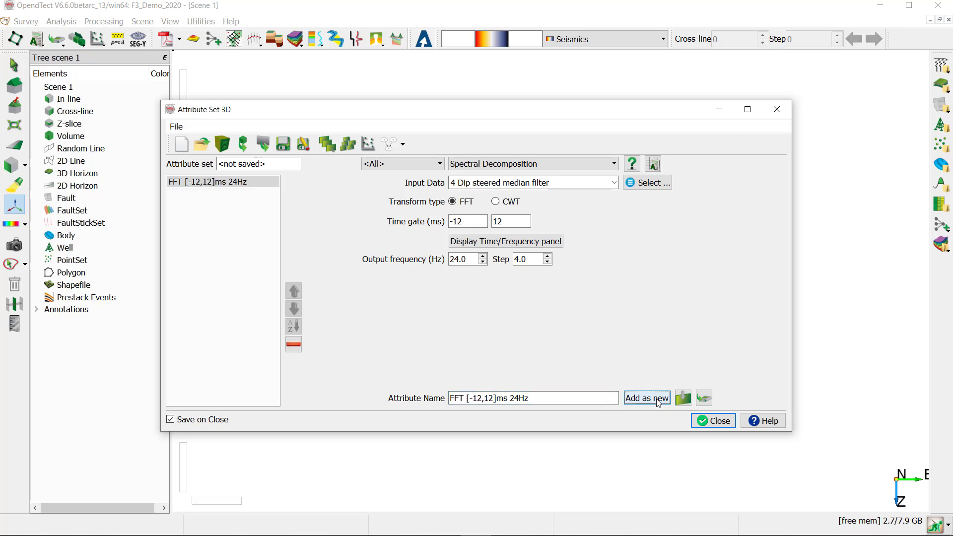
- Add a second attribute with an output frequency of 44 Hz, named "FFT [-12,12]ms 44Hz"
{"action": "left_click", "coordinate": [455, 262]}
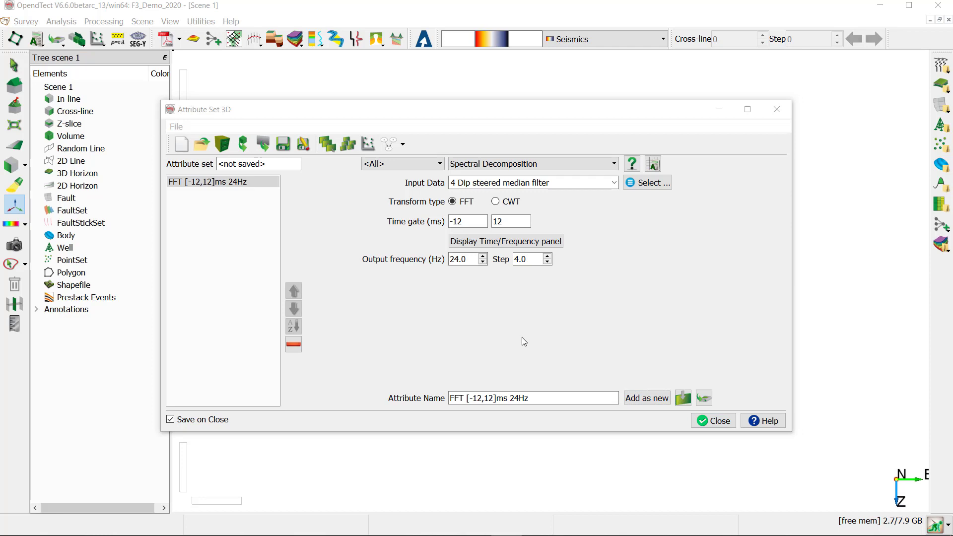
{"action": "left_click_drag", "start_coordinate": [456, 260], "coordinate": [441, 253]}
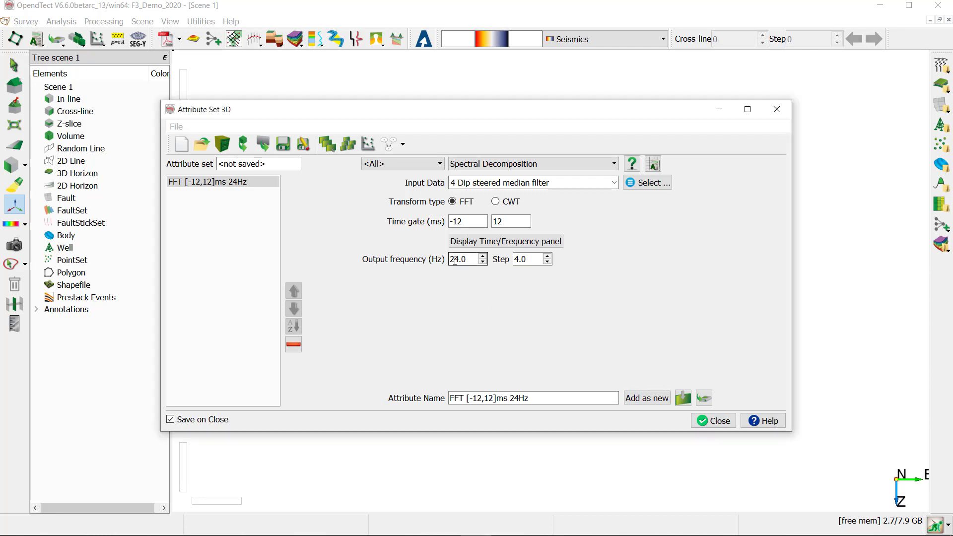
{"action": "type", "text": "4"}
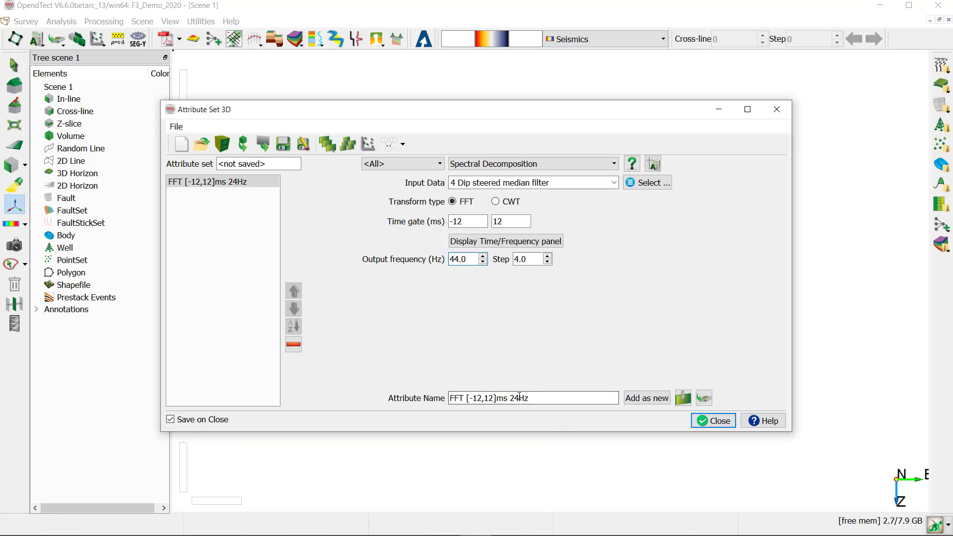
{"action": "left_click_drag", "start_coordinate": [515, 398], "coordinate": [510, 399]}
{"action": "type", "text": "4"}
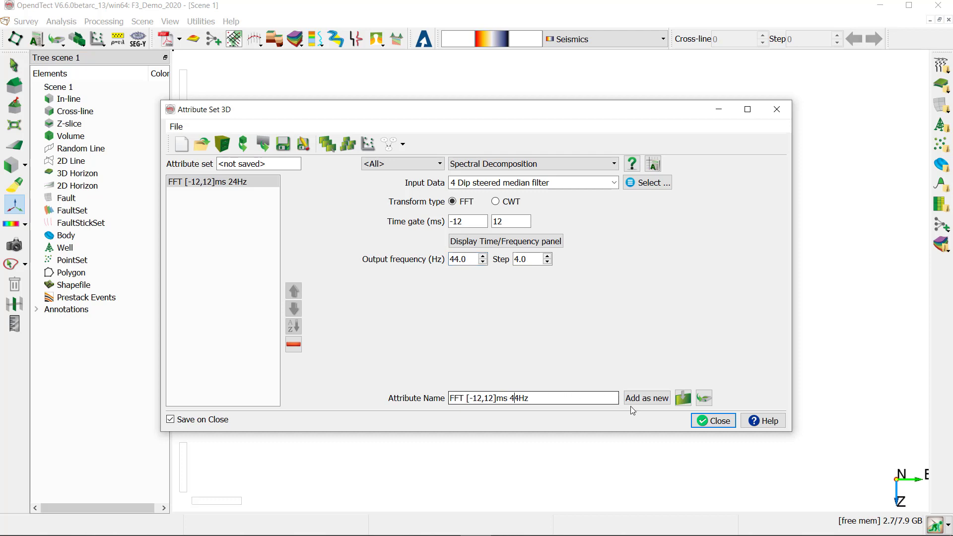
{"action": "left_click", "coordinate": [646, 401]}
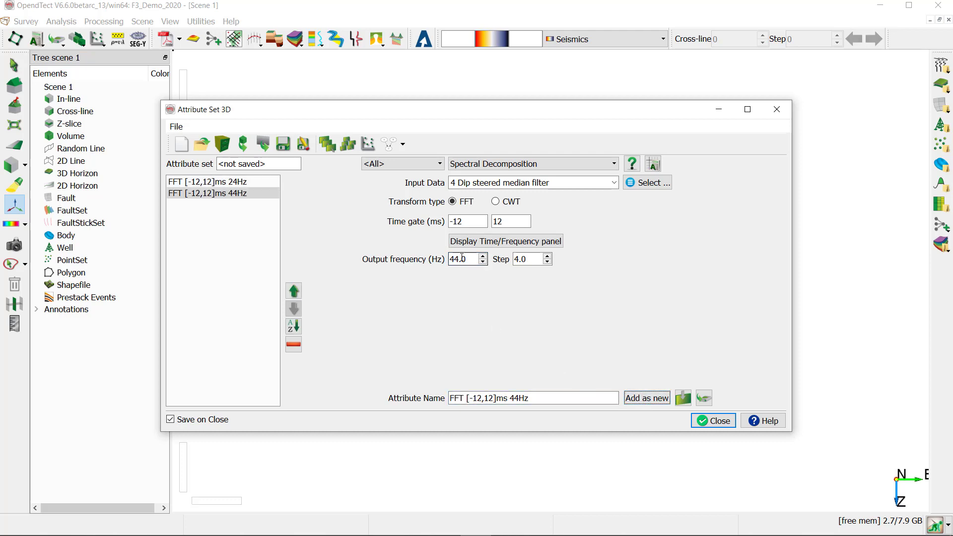
- Add a third attribute "FFT [-12,12]ms 64Hz" with 64 Hz output frequency, and close the attribute set with Save on Close turned off
{"action": "left_click_drag", "start_coordinate": [454, 259], "coordinate": [448, 260]}
{"action": "type", "text": "6"}
{"action": "left_click_drag", "start_coordinate": [516, 399], "coordinate": [512, 398]}
{"action": "type", "text": "6"}
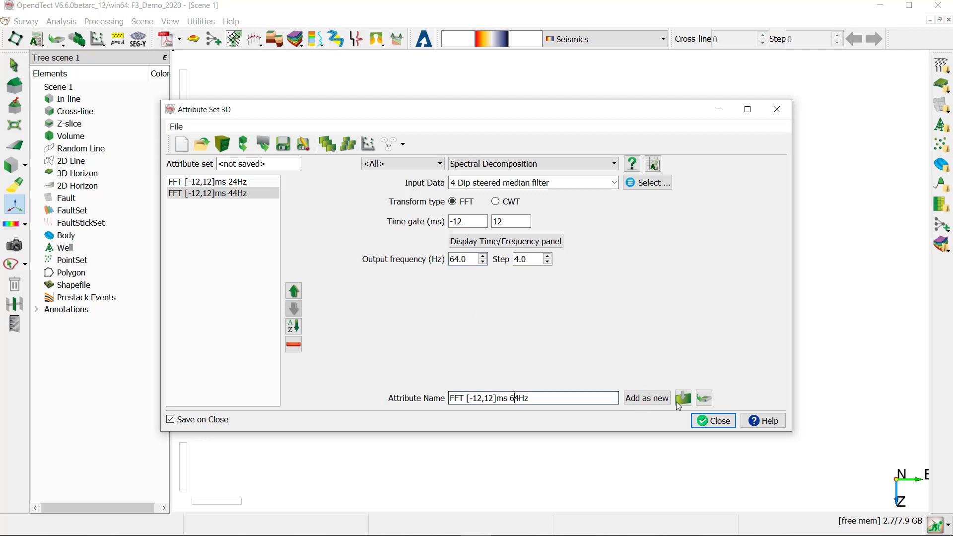
{"action": "left_click", "coordinate": [661, 402]}
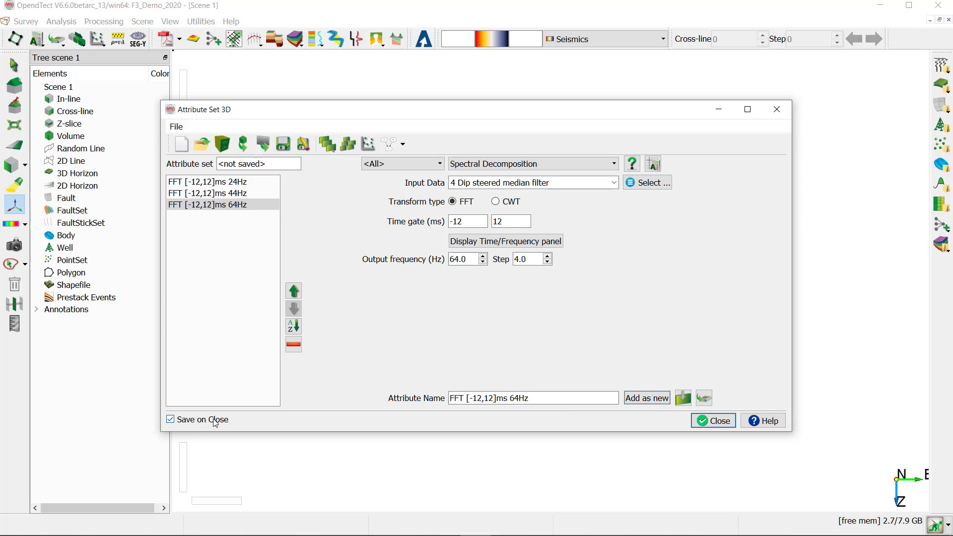
{"action": "left_click", "coordinate": [171, 420]}
{"action": "left_click", "coordinate": [719, 423]}
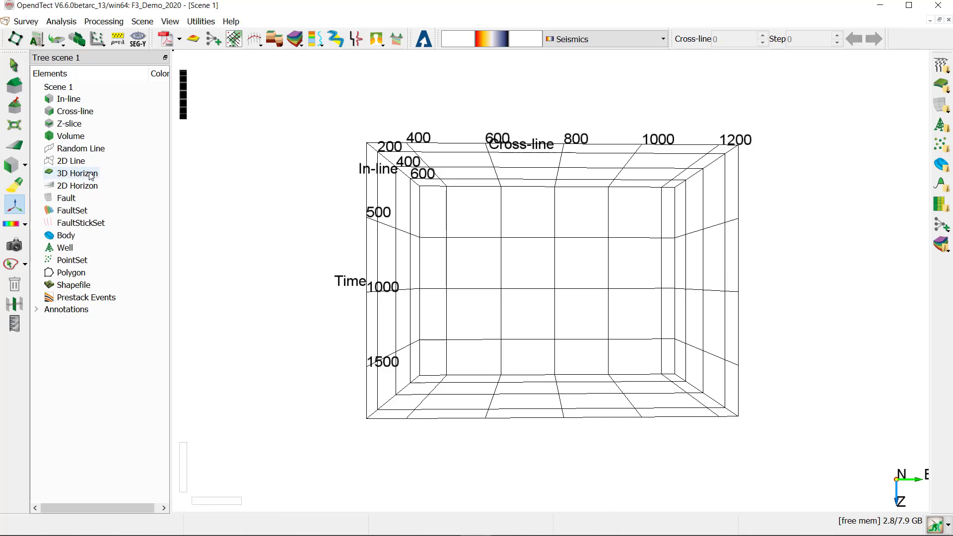
- Add the 3D horizon "Demo 6 --> FS8" to the scene as a color-blended horizon
{"action": "right_click", "coordinate": [91, 176]}
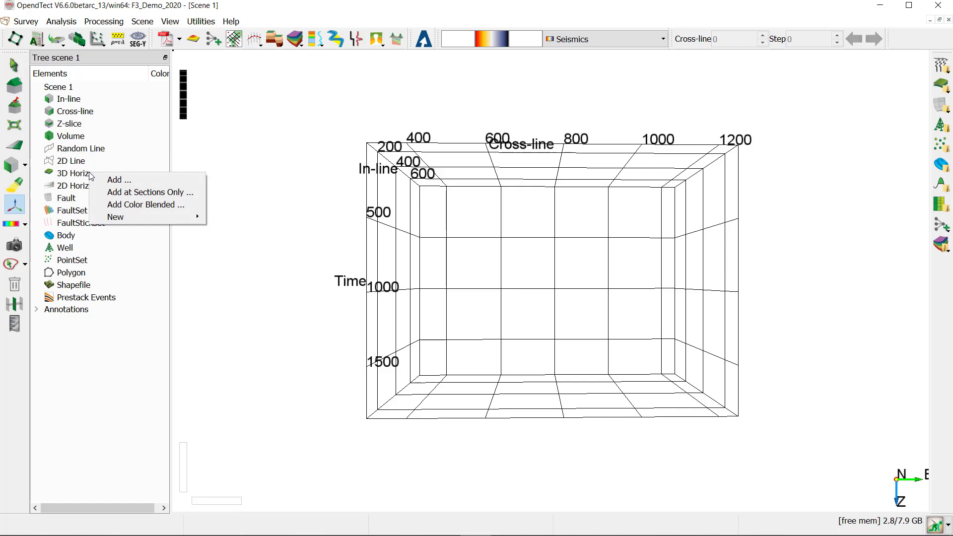
{"action": "left_click", "coordinate": [123, 204]}
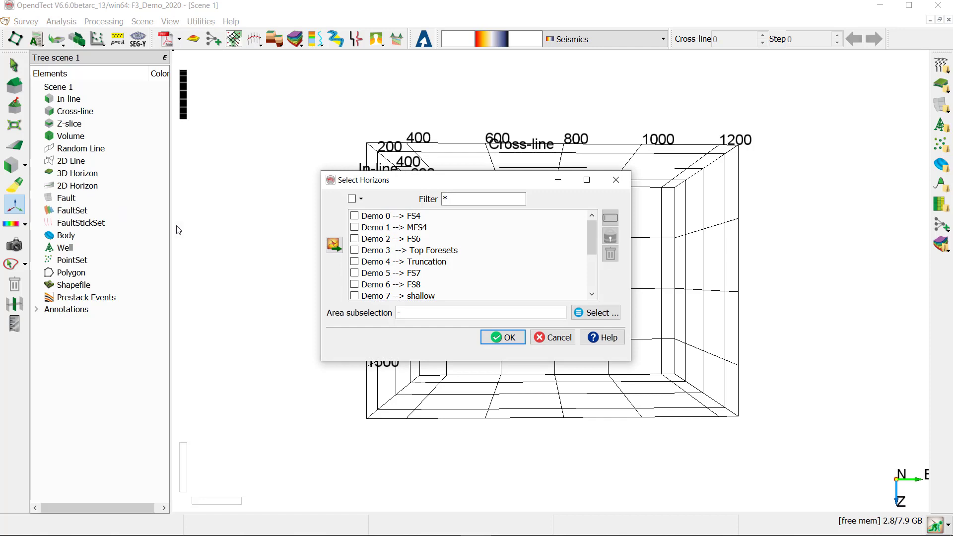
{"action": "left_click", "coordinate": [355, 284]}
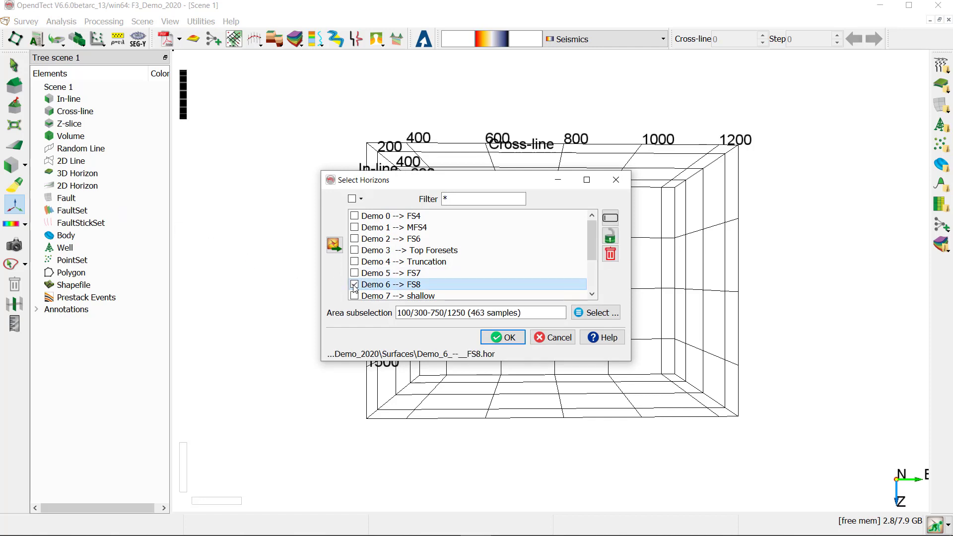
{"action": "left_click", "coordinate": [502, 340]}
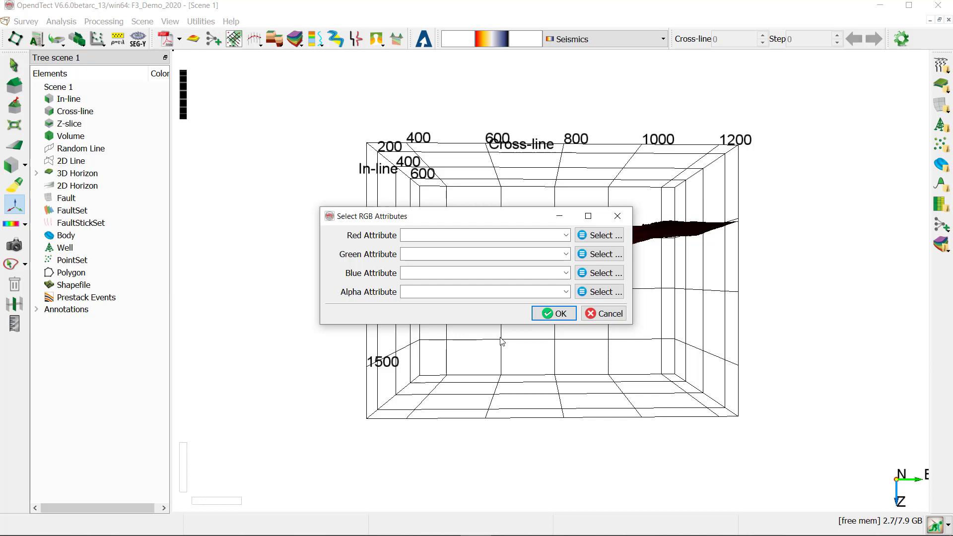
- Assign the 24Hz FFT attribute to red, the 44Hz one to green and the 64Hz one to blue, leaving alpha empty, and apply the blend
{"action": "left_click", "coordinate": [595, 240]}
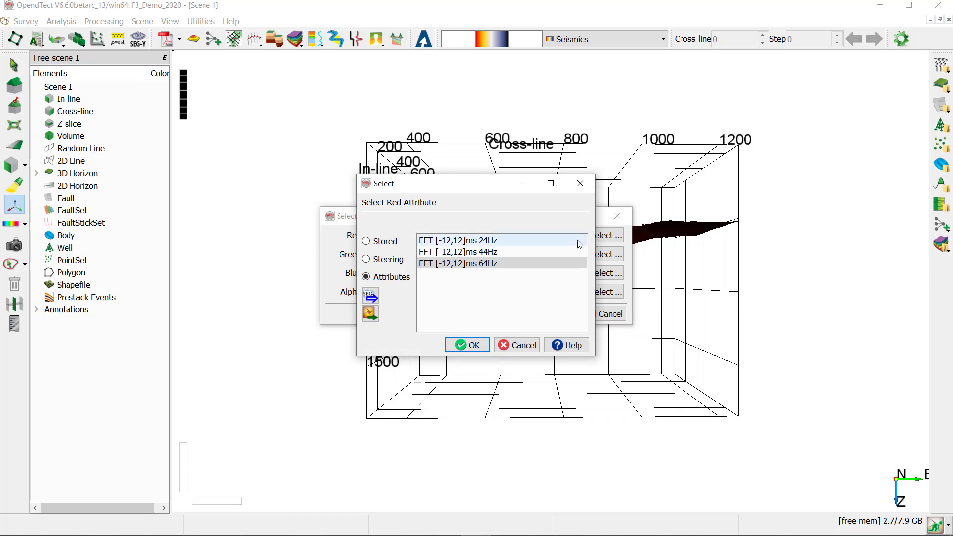
{"action": "left_click", "coordinate": [509, 242]}
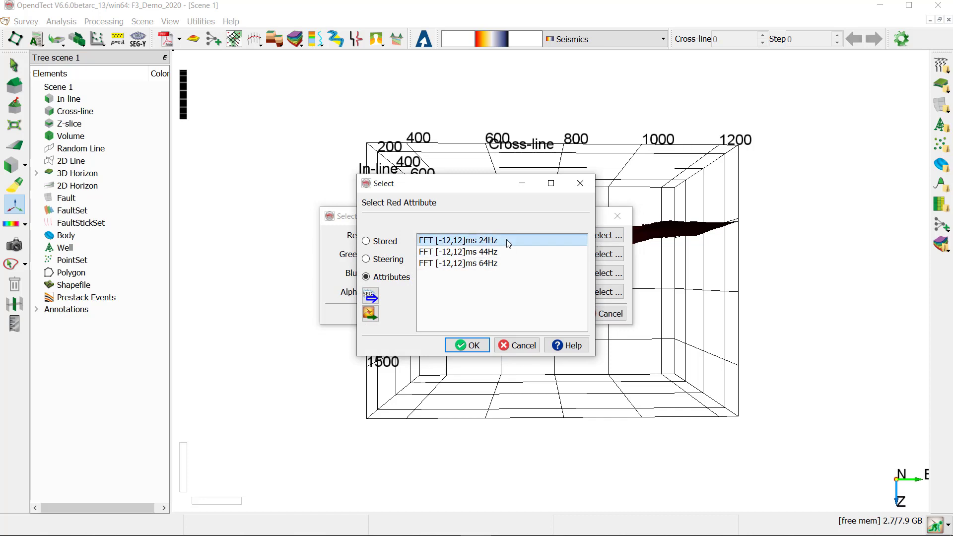
{"action": "left_click", "coordinate": [464, 345]}
{"action": "left_click", "coordinate": [586, 255]}
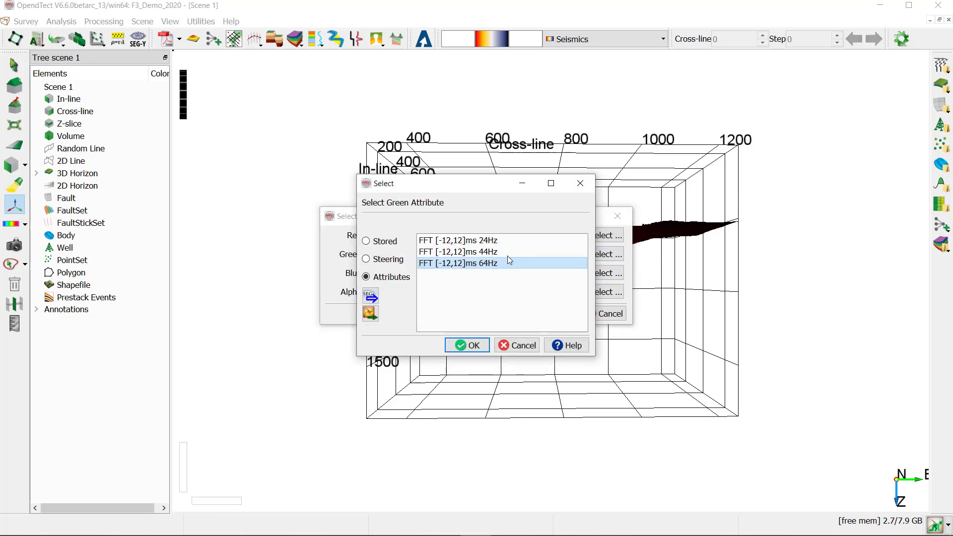
{"action": "left_click", "coordinate": [506, 252]}
{"action": "left_click", "coordinate": [472, 349]}
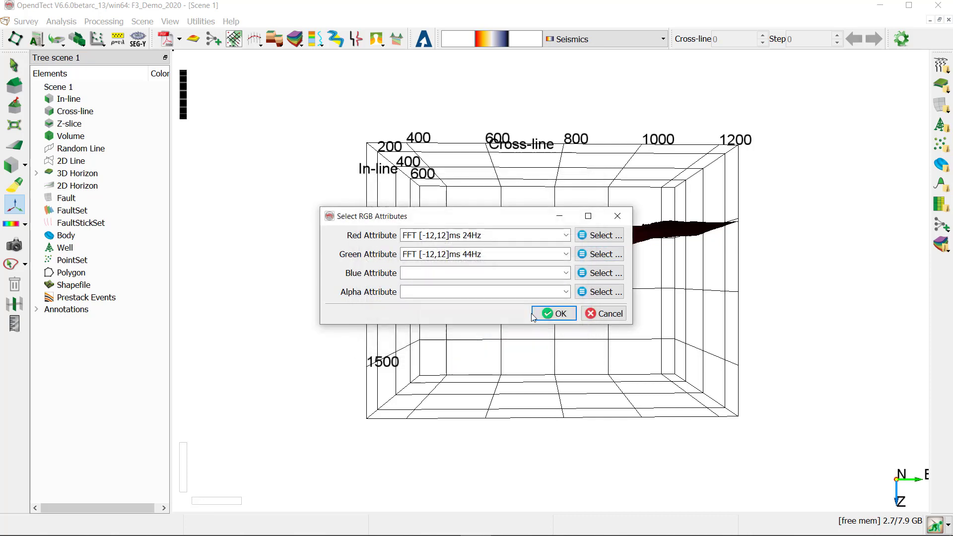
{"action": "left_click", "coordinate": [602, 275]}
{"action": "left_click", "coordinate": [479, 264]}
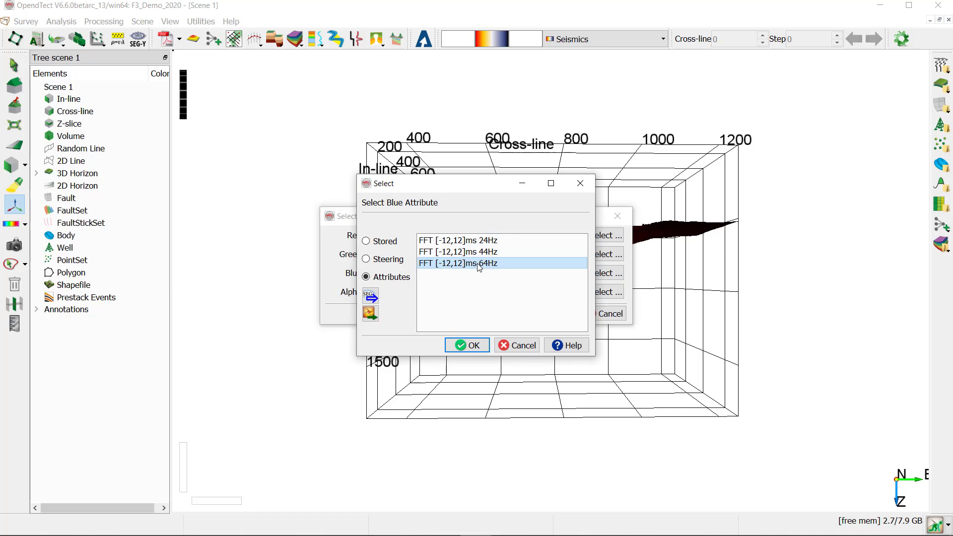
{"action": "left_click", "coordinate": [480, 347]}
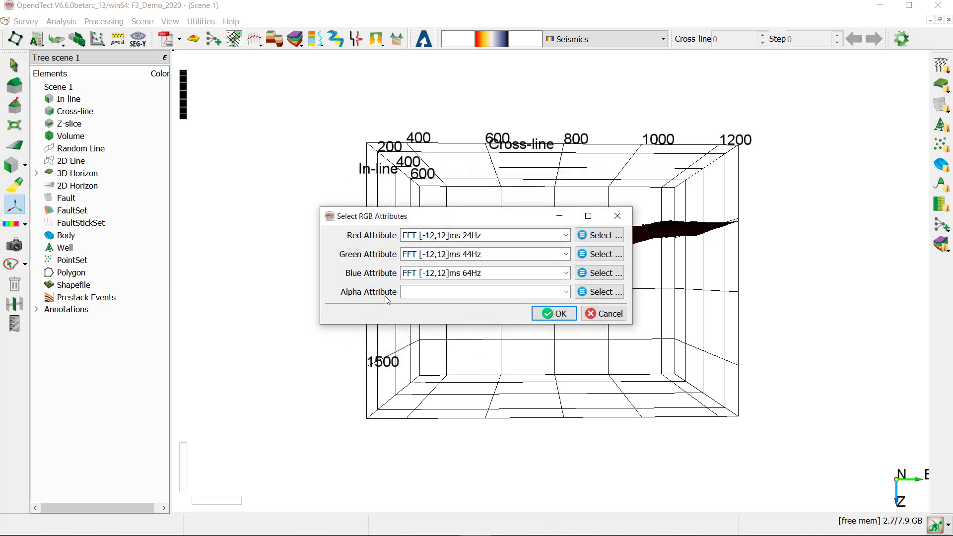
{"action": "left_click", "coordinate": [567, 315]}
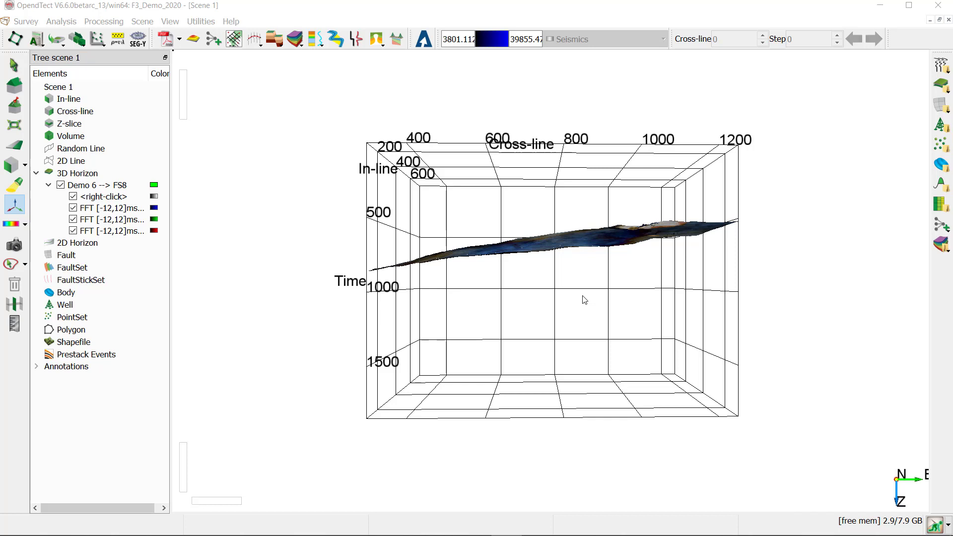
- Set the scene to the North Z view and create a new polygon named "Shallow bright spot"
{"action": "left_click", "coordinate": [26, 168]}
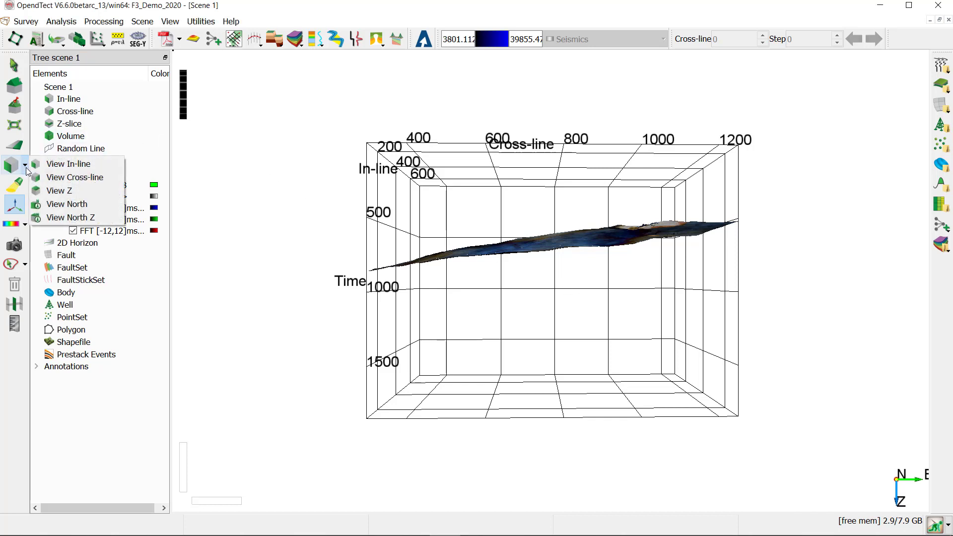
{"action": "left_click", "coordinate": [66, 217]}
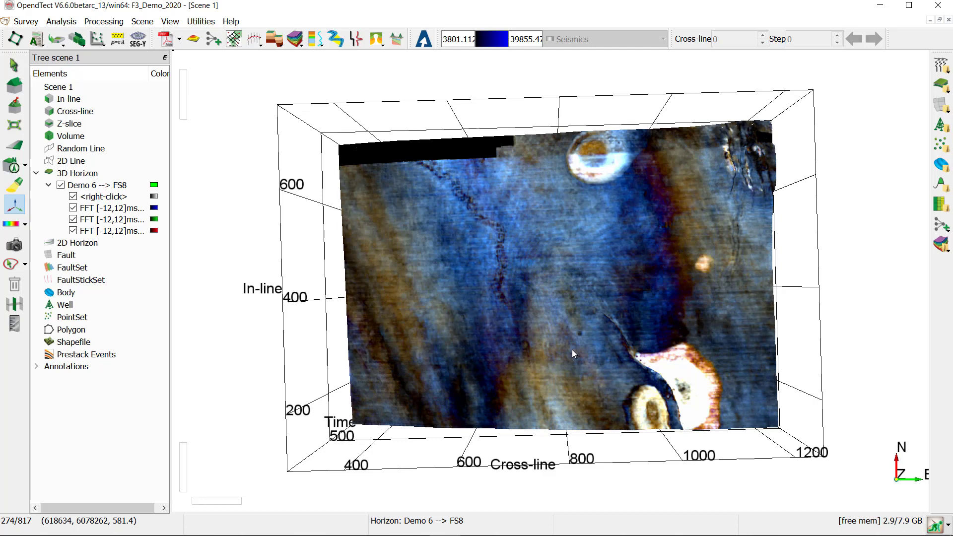
{"action": "right_click", "coordinate": [76, 332]}
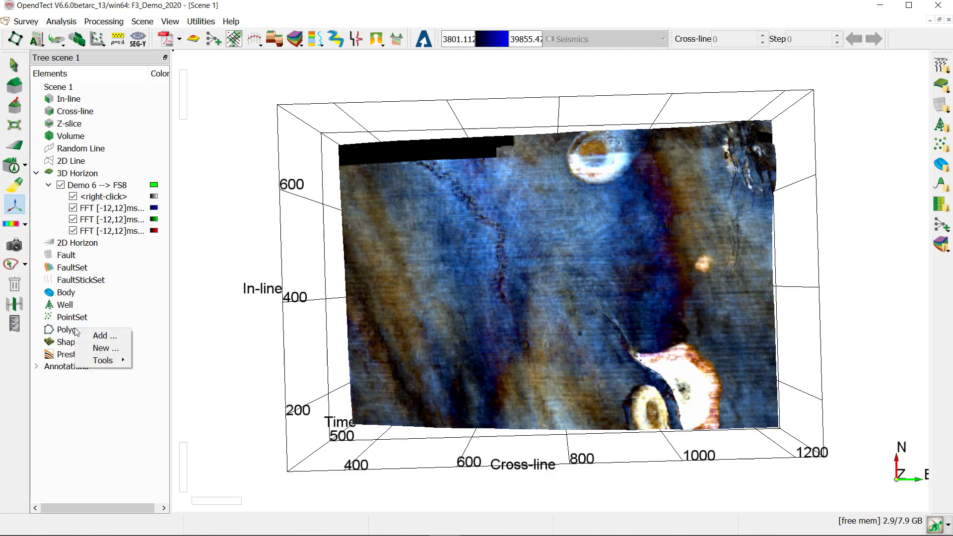
{"action": "left_click", "coordinate": [101, 353]}
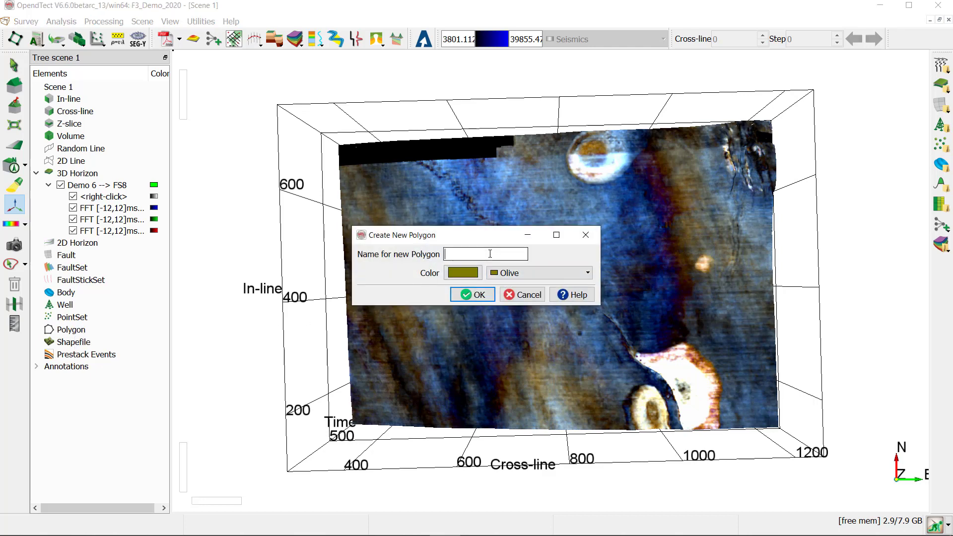
{"action": "type", "text": "Shallow bright spot"}
{"action": "left_click", "coordinate": [472, 297]}
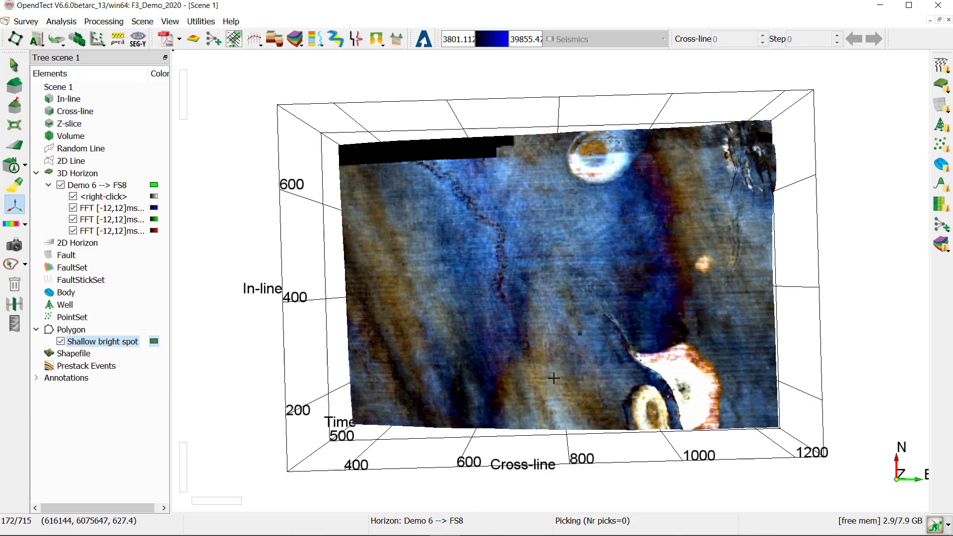
{"action": "scroll", "coordinate": [684, 431], "scroll_direction": "up", "scroll_amount": 10}
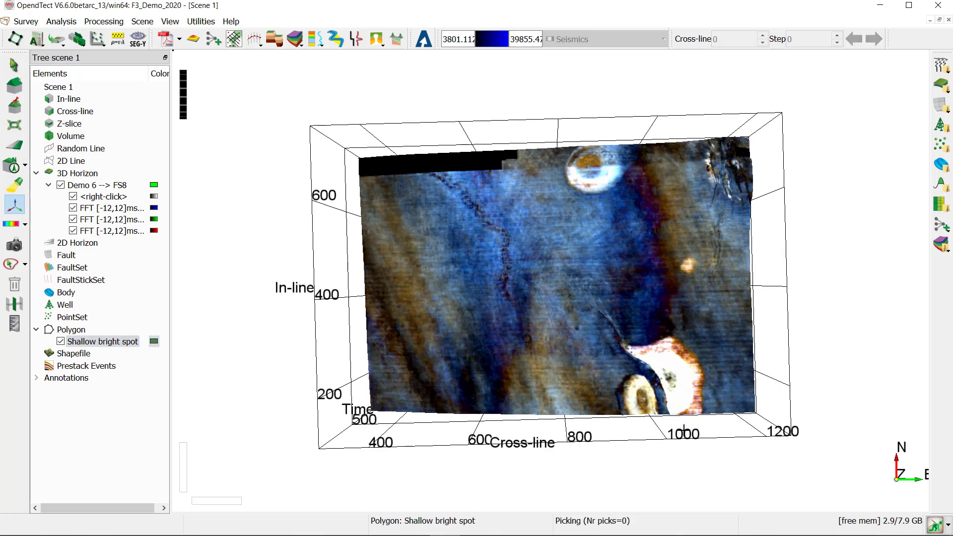
- Outline the large bright spot at the southern edge of the horizon with a closed polygon, starting and ending at its southwest corner
{"action": "scroll", "coordinate": [684, 430], "scroll_direction": "up", "scroll_amount": 1}
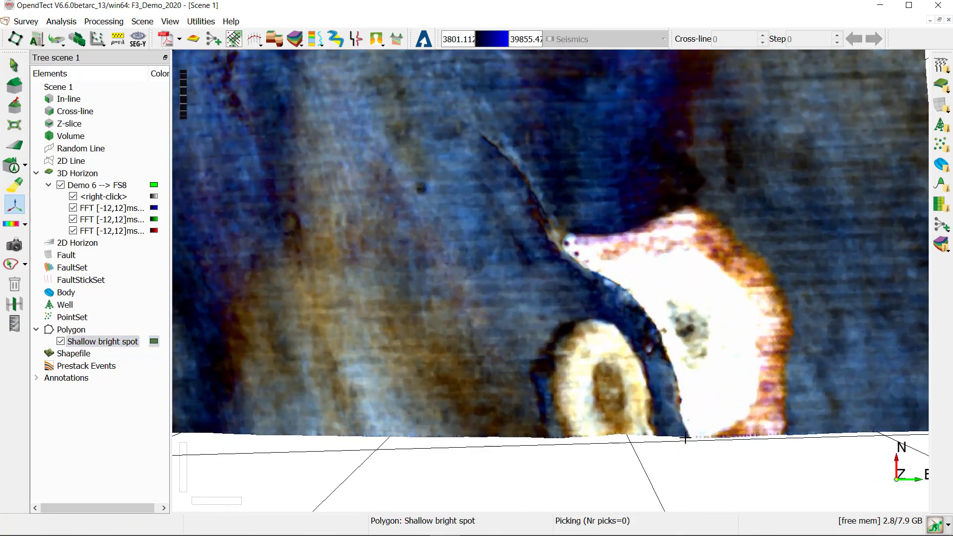
{"action": "left_click", "coordinate": [685, 437]}
{"action": "left_click", "coordinate": [677, 408]}
{"action": "left_click", "coordinate": [672, 375]}
{"action": "left_click", "coordinate": [655, 326]}
{"action": "left_click", "coordinate": [627, 294]}
{"action": "left_click", "coordinate": [596, 276]}
{"action": "left_click", "coordinate": [566, 253]}
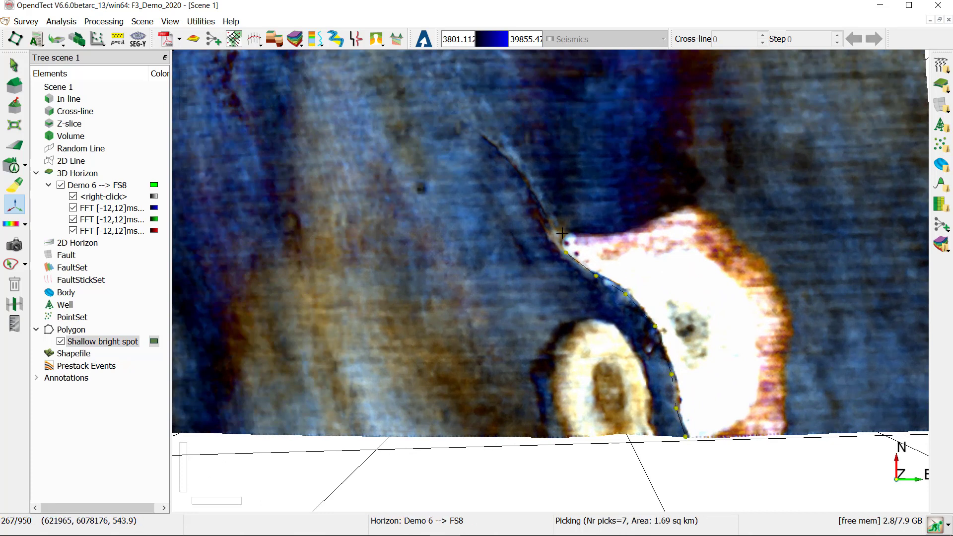
{"action": "left_click", "coordinate": [565, 235]}
{"action": "left_click", "coordinate": [593, 235]}
{"action": "left_click", "coordinate": [638, 231]}
{"action": "left_click", "coordinate": [681, 208]}
{"action": "left_click", "coordinate": [708, 215]}
{"action": "left_click", "coordinate": [740, 244]}
{"action": "left_click", "coordinate": [790, 349]}
{"action": "left_click", "coordinate": [790, 390]}
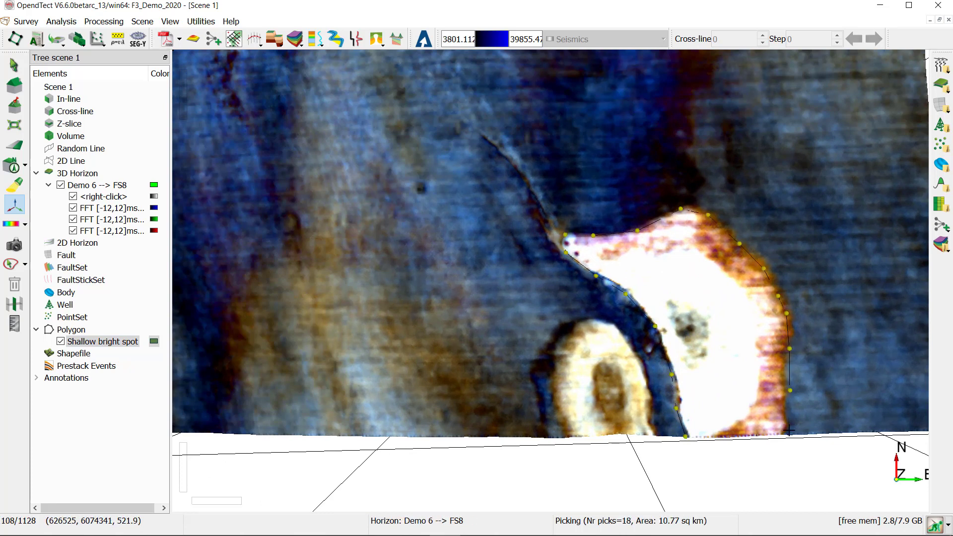
{"action": "left_click", "coordinate": [789, 426]}
{"action": "left_click", "coordinate": [784, 435]}
{"action": "left_click", "coordinate": [686, 437]}
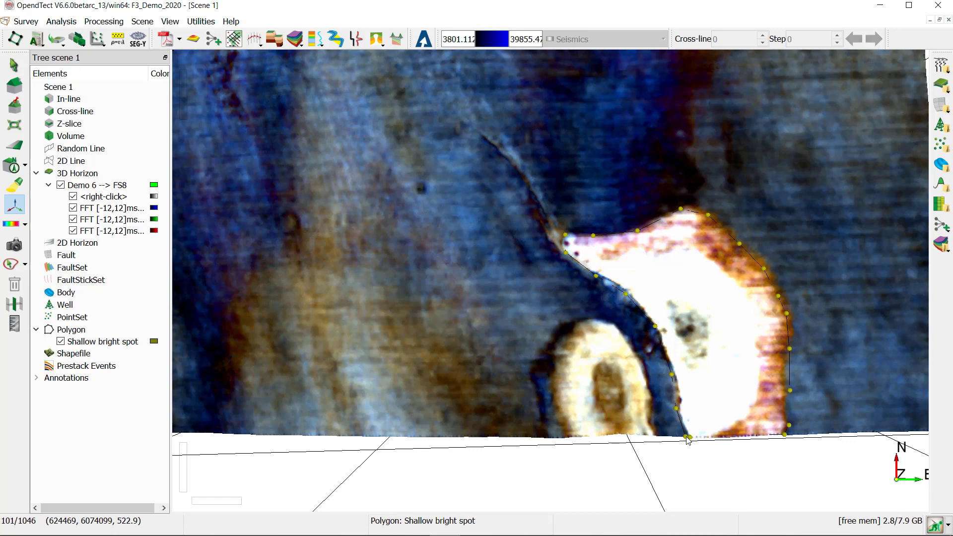
- Save the "Shallow bright spot" polygon
{"action": "scroll", "coordinate": [696, 443], "scroll_direction": "down", "scroll_amount": 1}
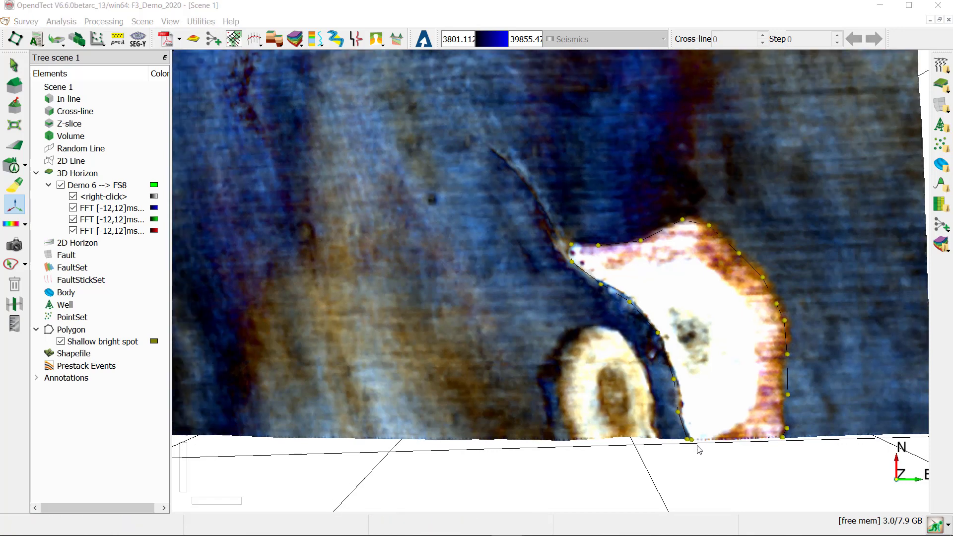
{"action": "left_click", "coordinate": [115, 342]}
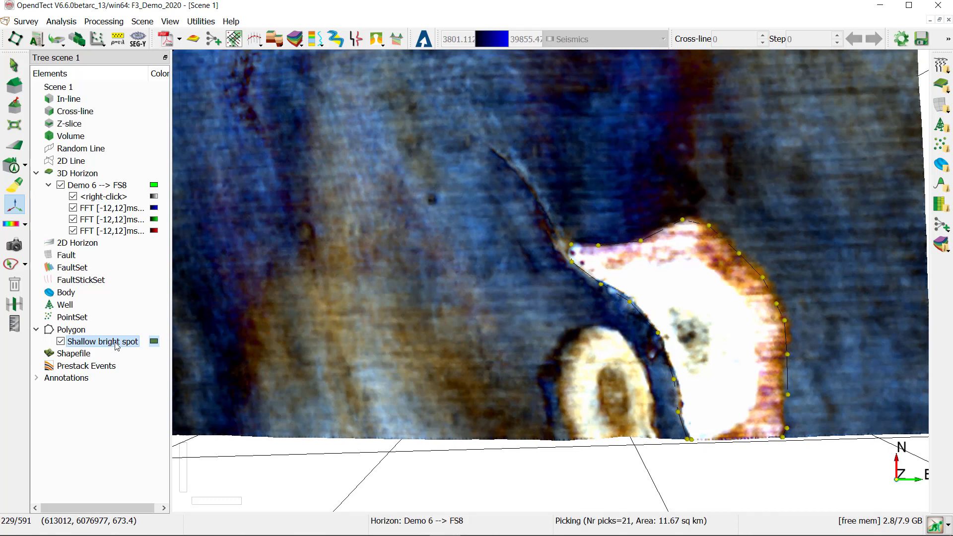
{"action": "right_click", "coordinate": [116, 345]}
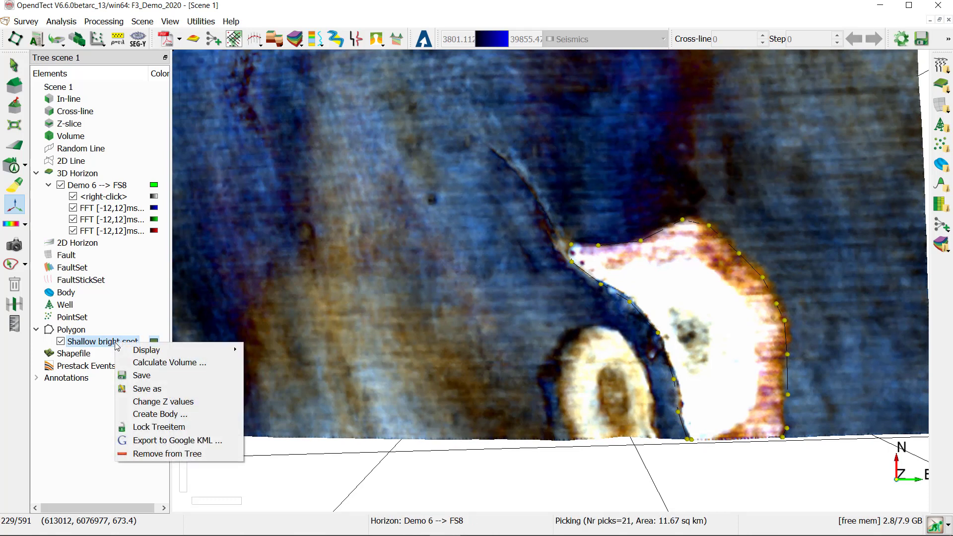
{"action": "left_click", "coordinate": [147, 376]}
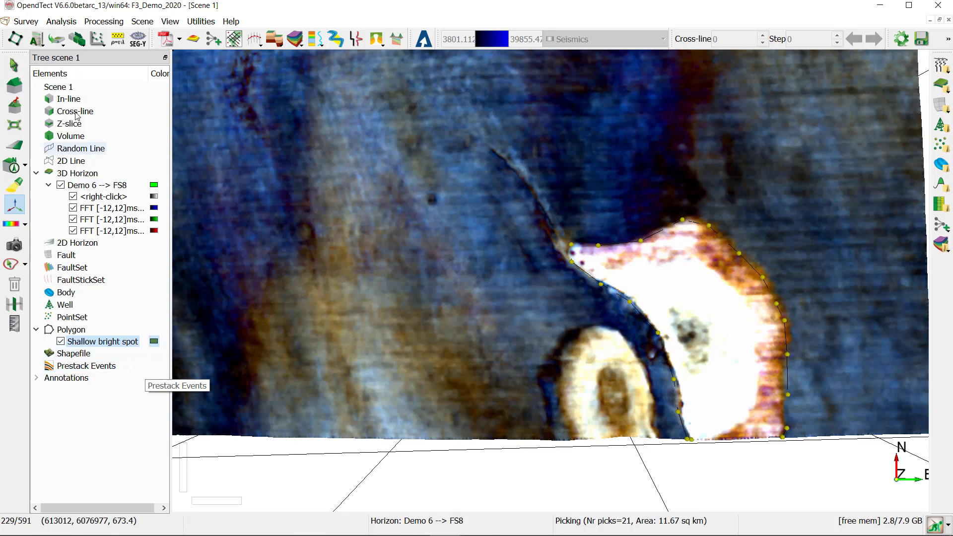
- Start an attributes versus attributes cross-plot and select its locations by the polygon "Shallow bright spot"
{"action": "left_click", "coordinate": [97, 39]}
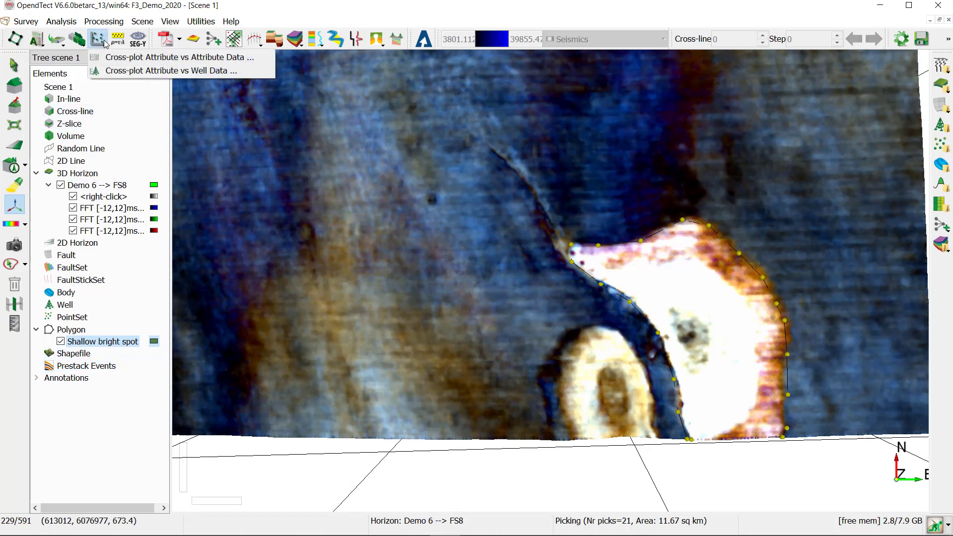
{"action": "left_click", "coordinate": [67, 25]}
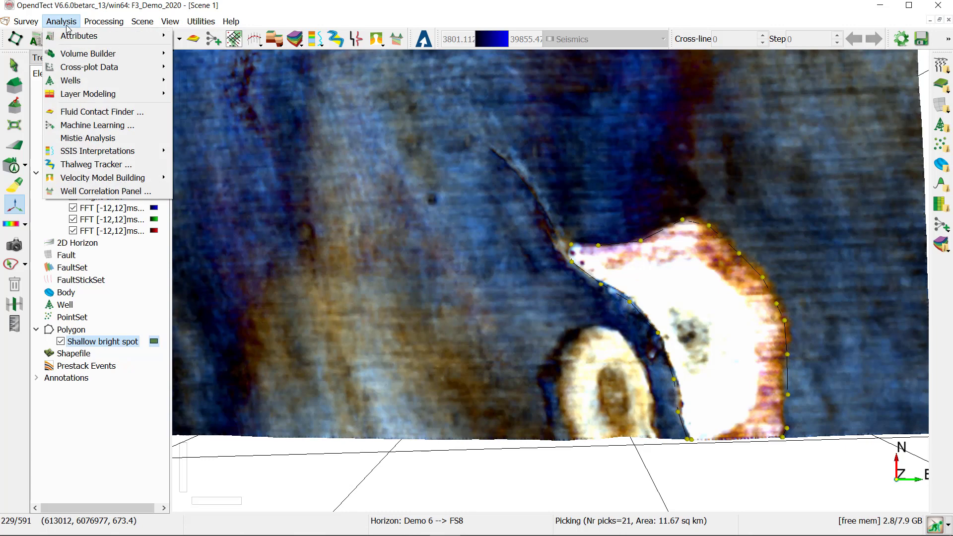
{"action": "mouse_move", "coordinate": [90, 67]}
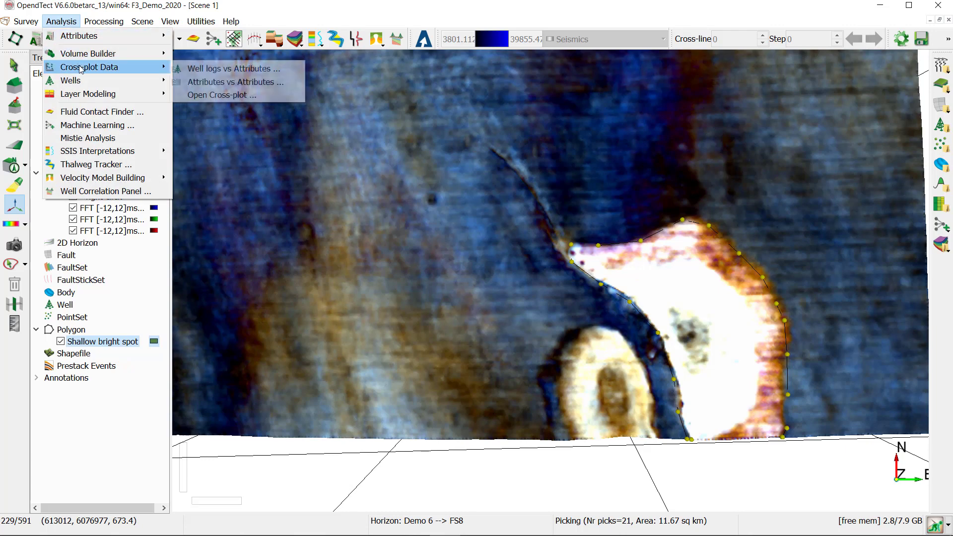
{"action": "left_click", "coordinate": [212, 83]}
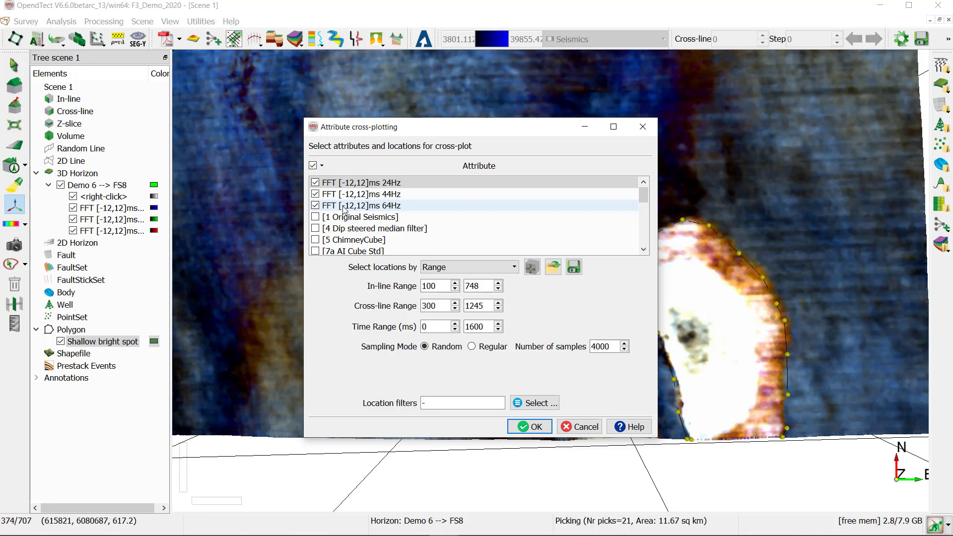
{"action": "left_click", "coordinate": [451, 269]}
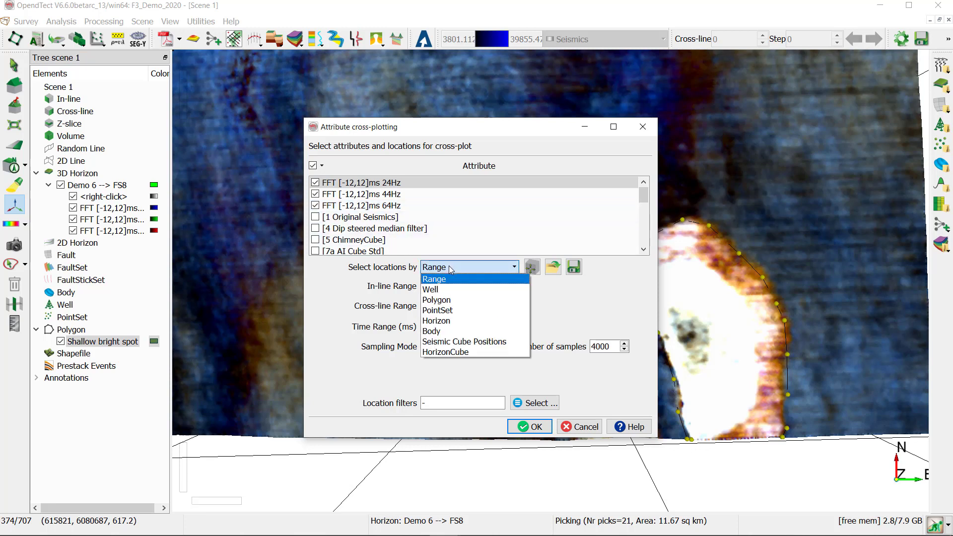
{"action": "left_click", "coordinate": [455, 298]}
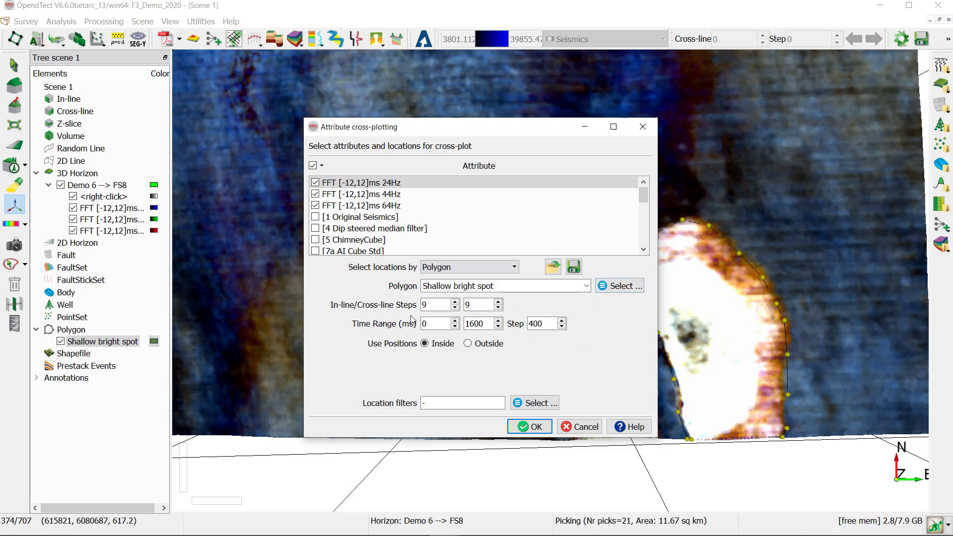
- Set the in-line and cross-line steps to 1 and the time step to 4 ms for the cross-plot locations
{"action": "double_click", "coordinate": [437, 304]}
{"action": "type", "text": "1"}
{"action": "key", "text": "Tab"}
{"action": "type", "text": "1"}
{"action": "left_click_drag", "start_coordinate": [532, 324], "coordinate": [544, 325]}
{"action": "key", "text": "BackSpace"}
- Add a location filter that keeps only positions on the horizon "Demo 6 --> FS8"
{"action": "left_click", "coordinate": [535, 402]}
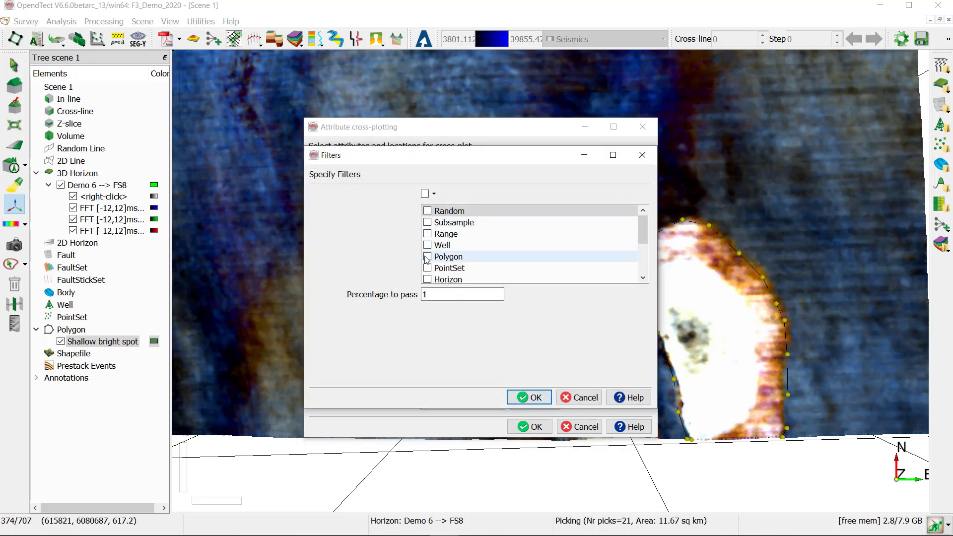
{"action": "left_click", "coordinate": [428, 280]}
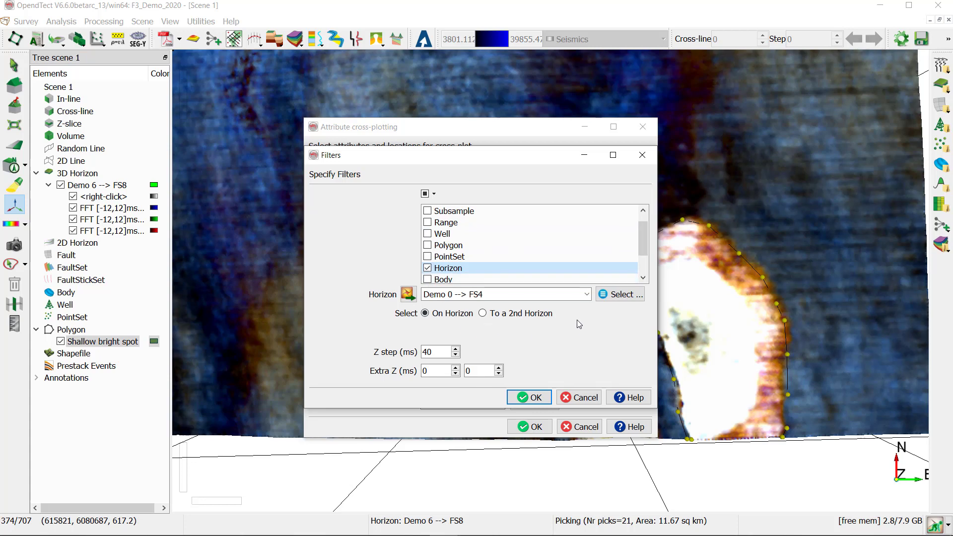
{"action": "left_click", "coordinate": [620, 294]}
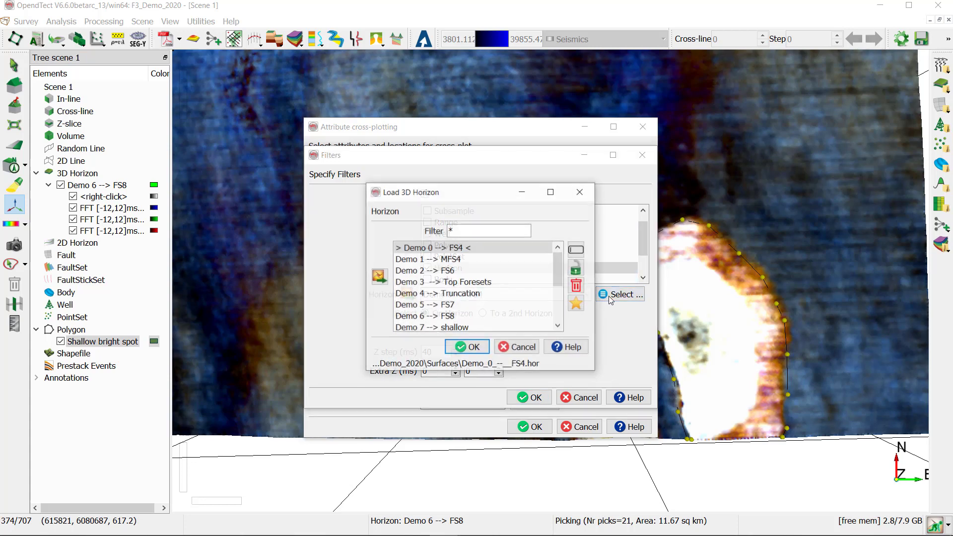
{"action": "left_click", "coordinate": [449, 316]}
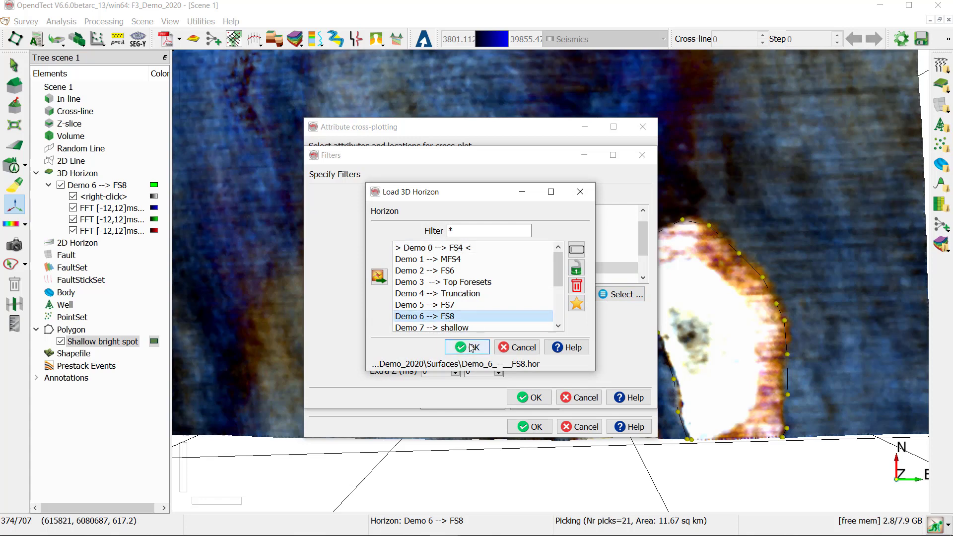
{"action": "left_click", "coordinate": [467, 347]}
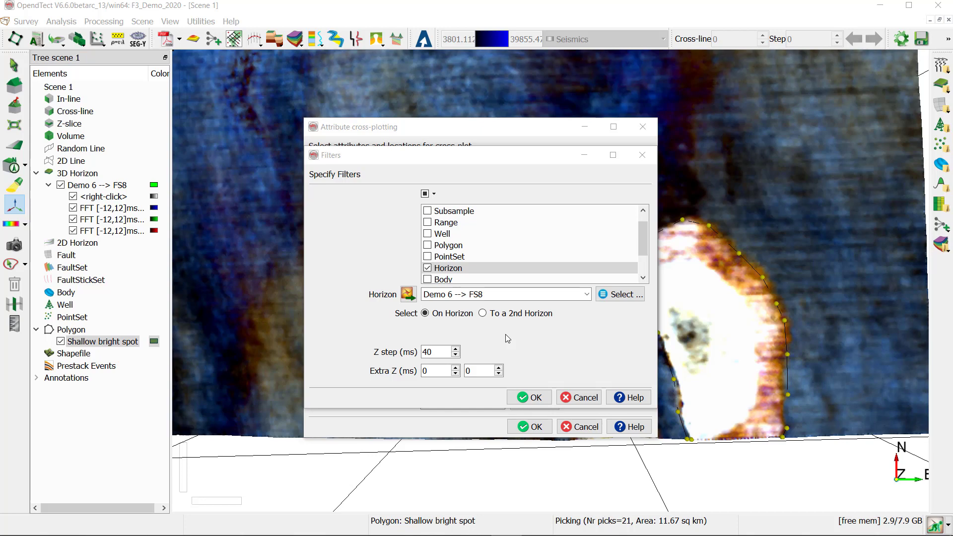
{"action": "left_click", "coordinate": [532, 399]}
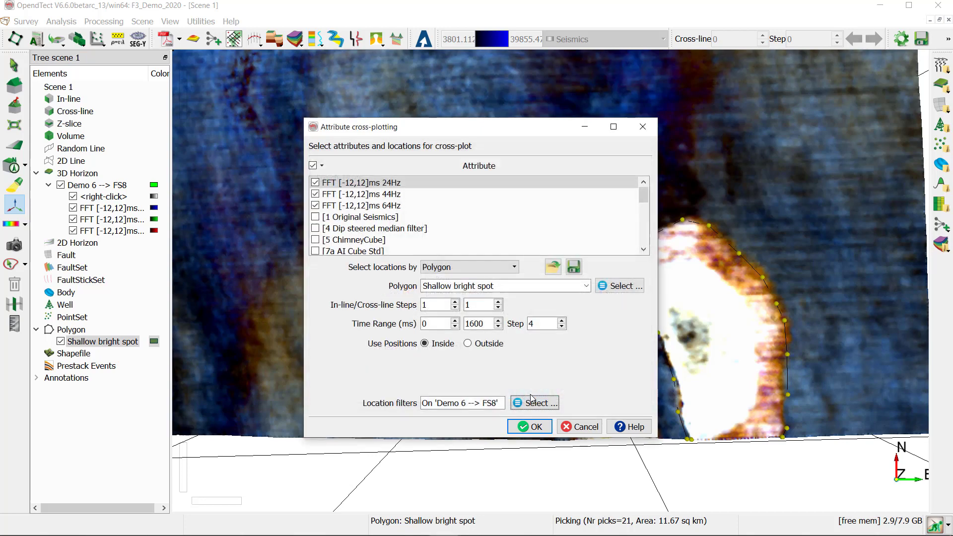
- Extract the attribute data and cross-plot the 24Hz FFT attribute on X against the 44Hz FFT attribute on Y
{"action": "left_click", "coordinate": [534, 428]}
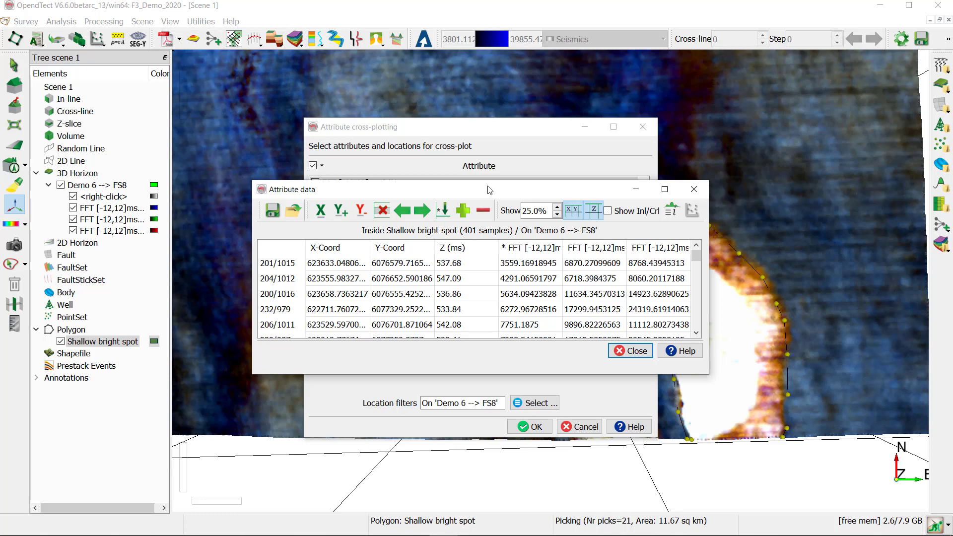
{"action": "left_click", "coordinate": [543, 249]}
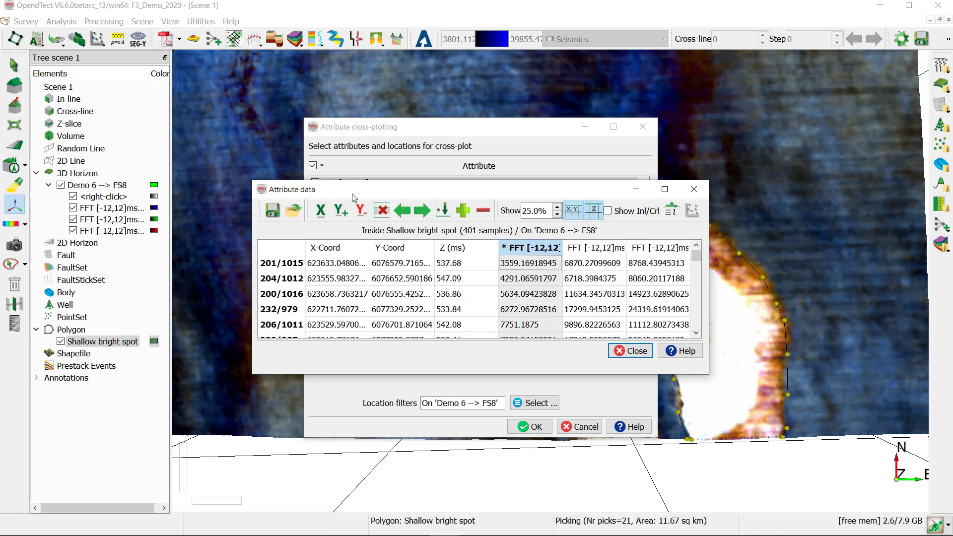
{"action": "left_click", "coordinate": [325, 217]}
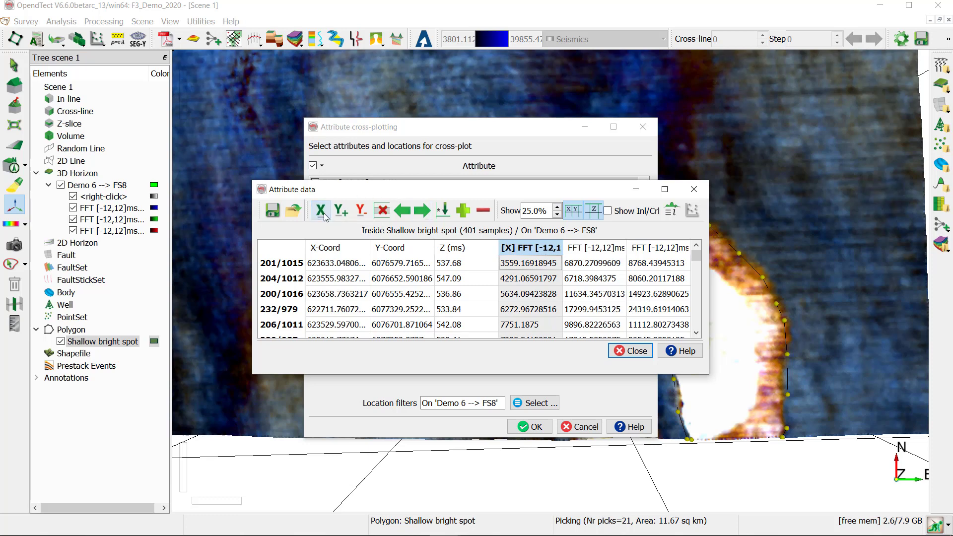
{"action": "left_click", "coordinate": [602, 251]}
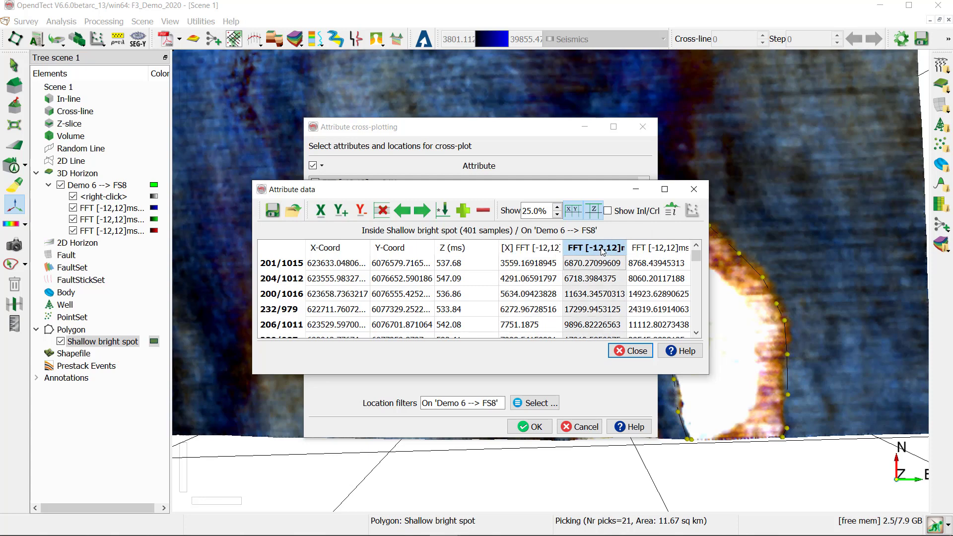
{"action": "left_click", "coordinate": [342, 219]}
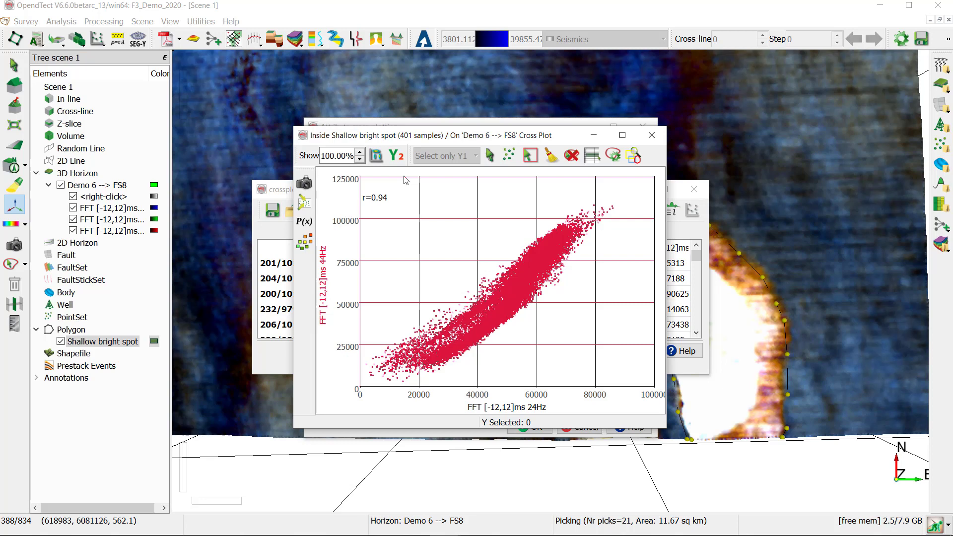
- Show the cross-plot as a density plot and enclose its high-amplitude points, about 45000 to 88000 on the 24Hz axis, with a freehand polygon selection
{"action": "left_click", "coordinate": [377, 156]}
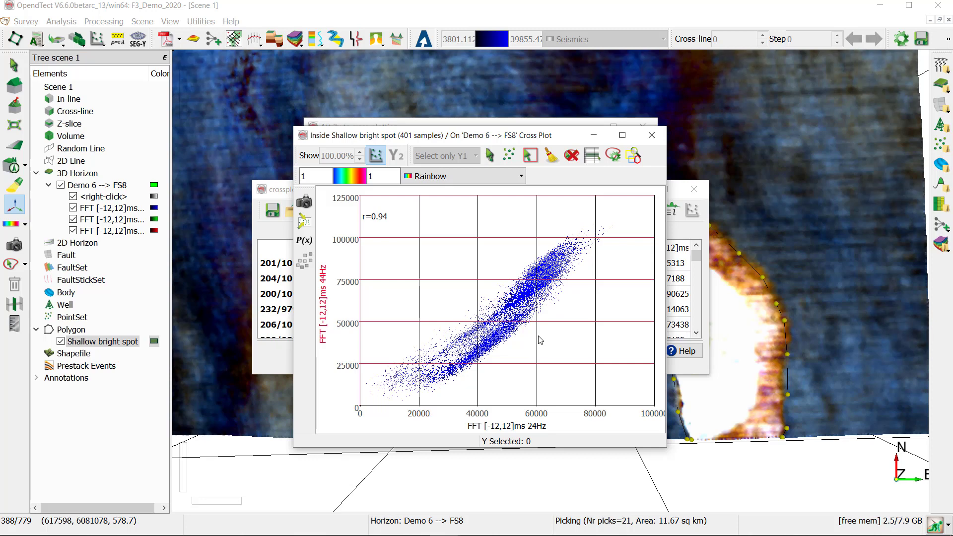
{"action": "left_click", "coordinate": [531, 156]}
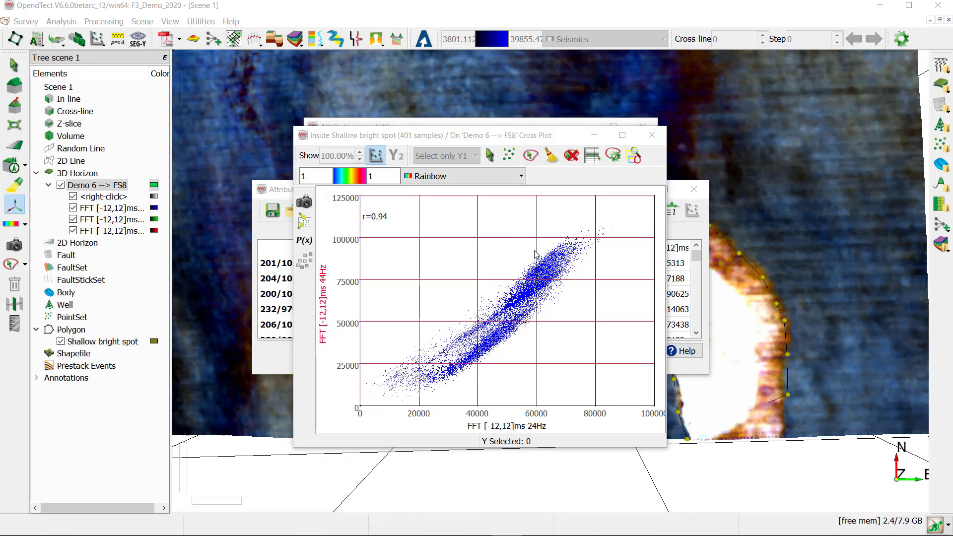
{"action": "left_click_drag", "start_coordinate": [534, 250], "coordinate": [500, 284]}
{"action": "mouse_move", "coordinate": [500, 321]}
{"action": "left_mouse_down"}
{"action": "mouse_move", "coordinate": [591, 269]}
{"action": "mouse_move", "coordinate": [618, 219]}
{"action": "mouse_move", "coordinate": [575, 218]}
{"action": "left_mouse_up"}
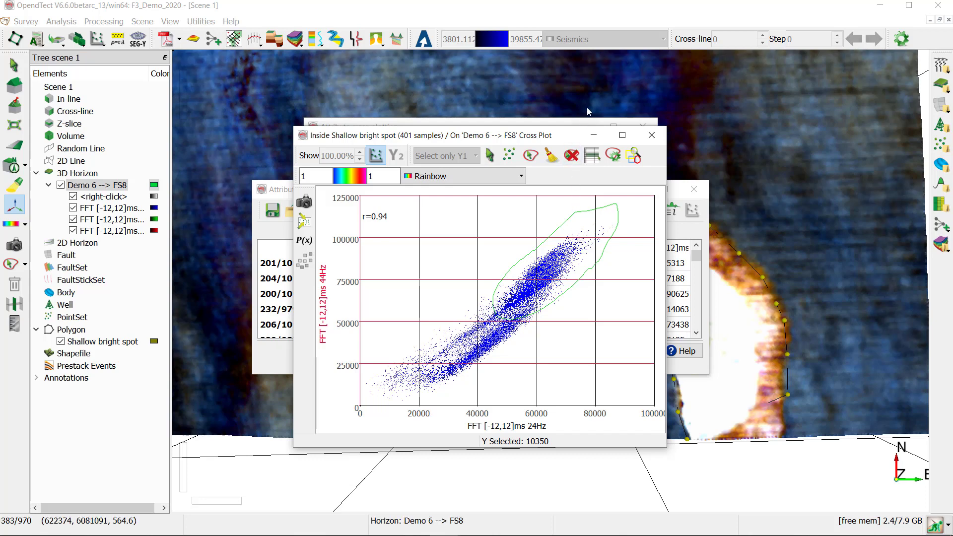
- Display only the selected cross-plot points in the 3D scene and bring the scene to the front
{"action": "left_click", "coordinate": [520, 155]}
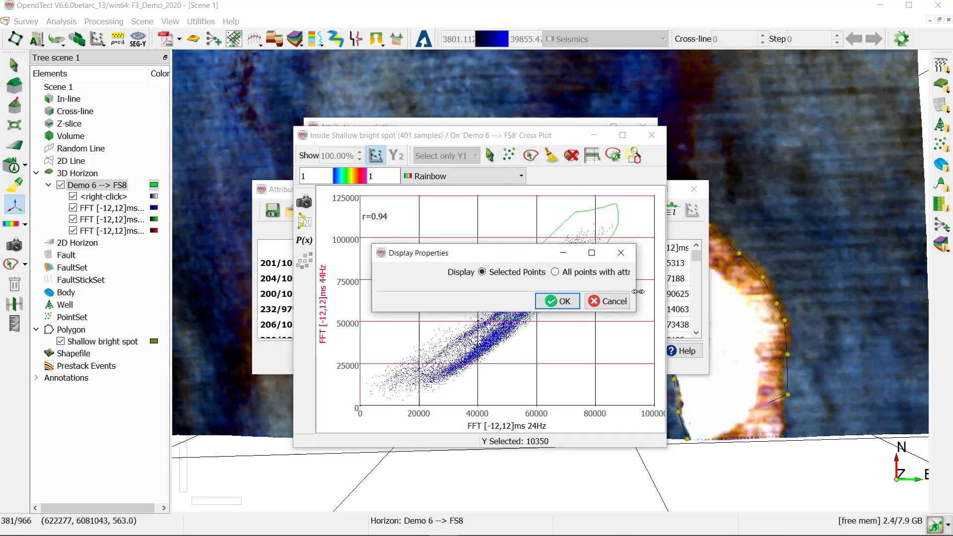
{"action": "left_click", "coordinate": [578, 301]}
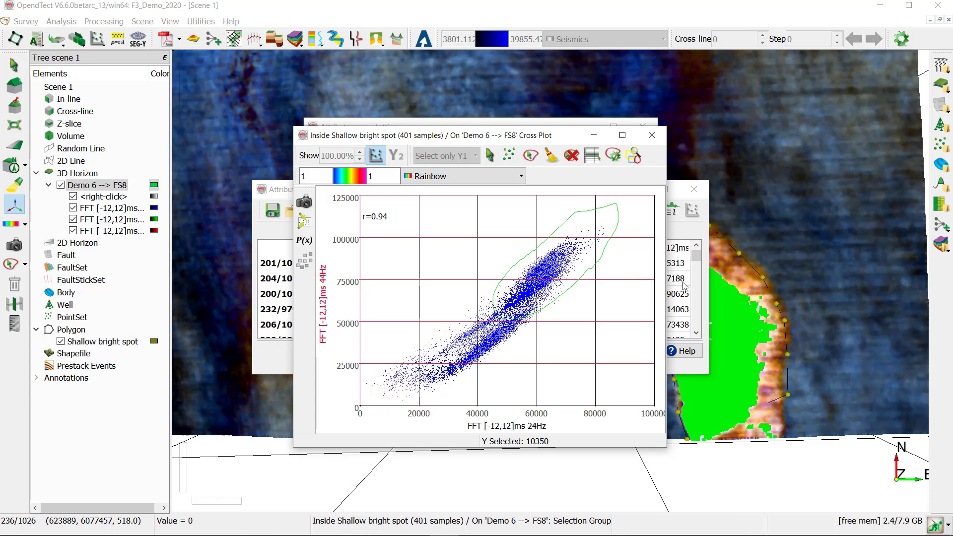
{"action": "left_click", "coordinate": [779, 245]}
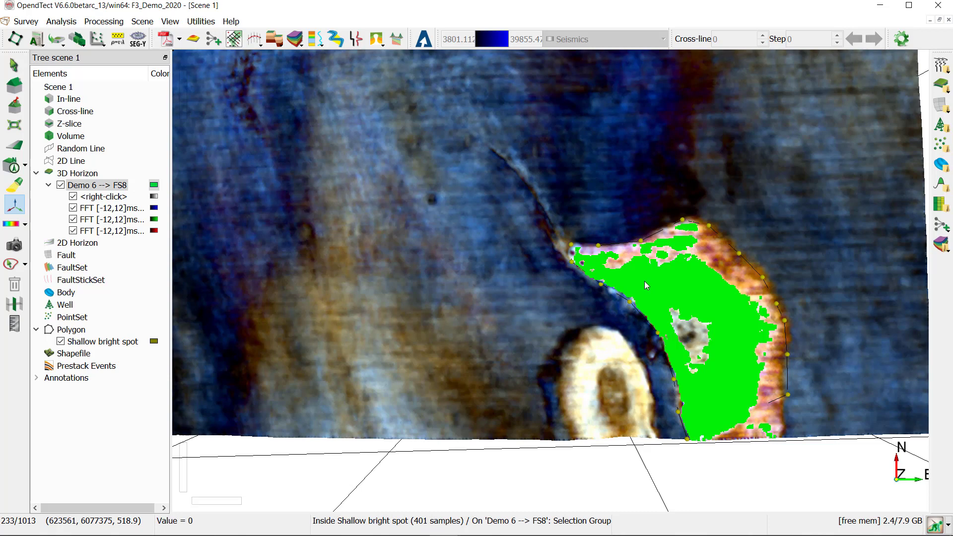
- Save the displayed selection group No 1 as a new PointSet named "High Amplitudes" in the color Peru
{"action": "right_click", "coordinate": [666, 286]}
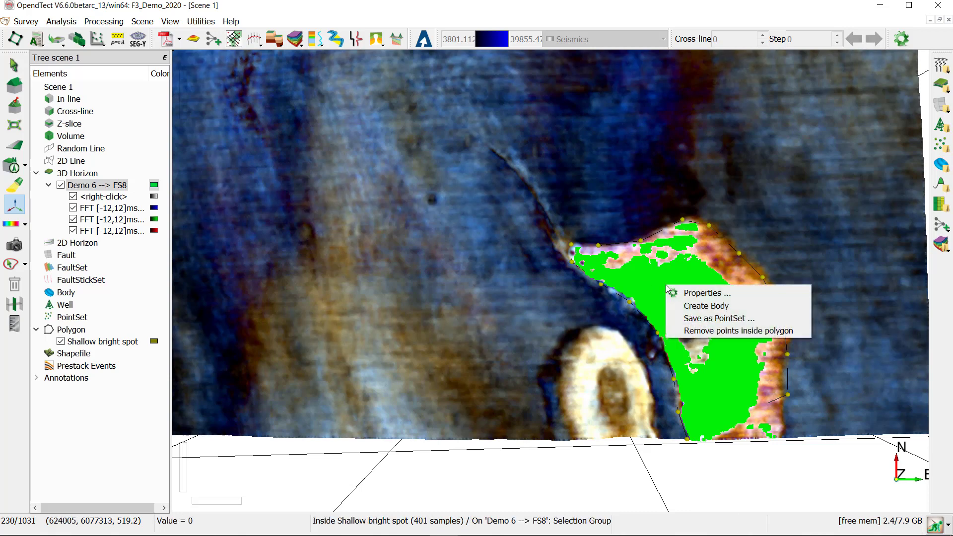
{"action": "left_click", "coordinate": [699, 318]}
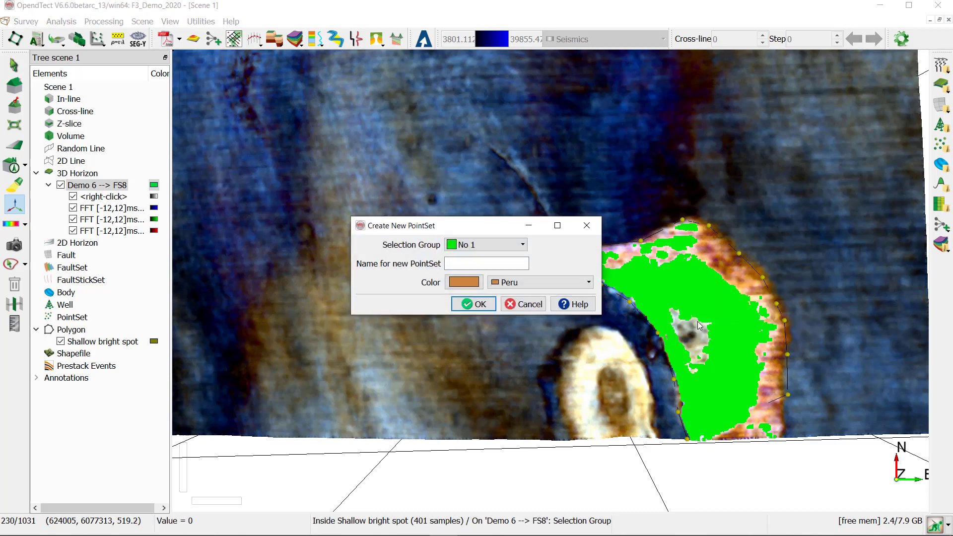
{"action": "left_click", "coordinate": [508, 264]}
{"action": "type", "text": "High Amplituds"}
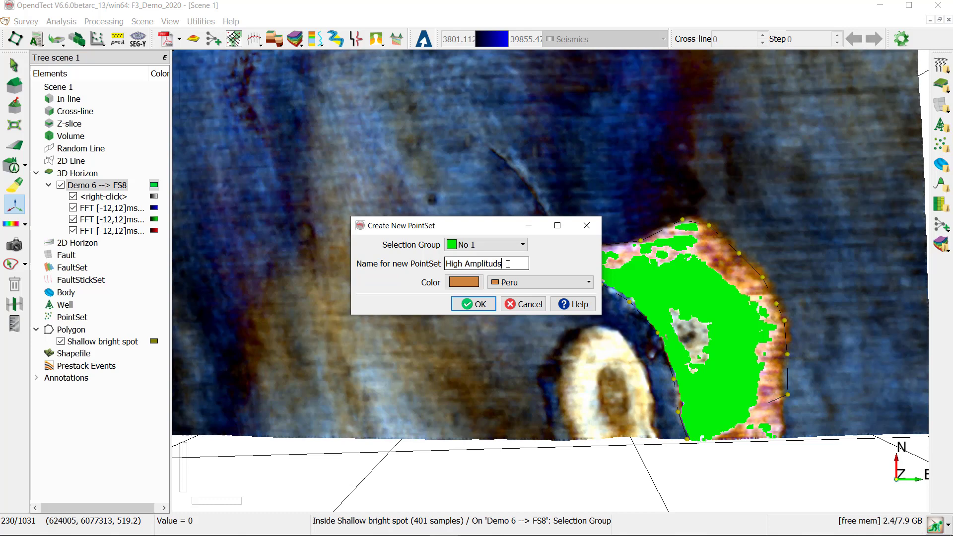
{"action": "key", "text": "BackSpace"}
{"action": "type", "text": "es"}
{"action": "left_click", "coordinate": [482, 307]}
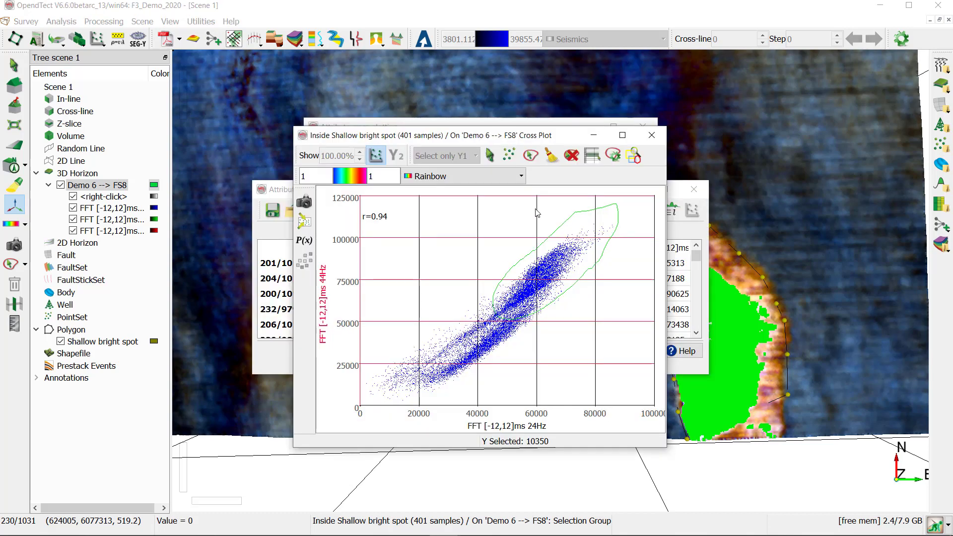
- Clear the existing cross-plot selection and enclose the lower-amplitude points, about 25000 to 70000 on the 24Hz axis, with a freehand polygon
{"action": "left_click", "coordinate": [550, 154]}
{"action": "key", "text": "Return"}
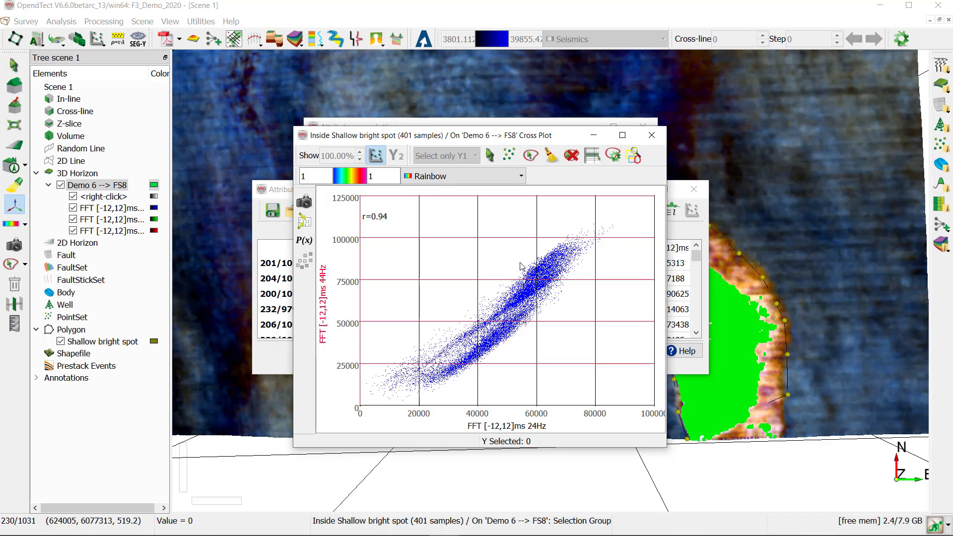
{"action": "left_click", "coordinate": [531, 156]}
{"action": "mouse_move", "coordinate": [522, 303]}
{"action": "left_mouse_down"}
{"action": "mouse_move", "coordinate": [447, 348]}
{"action": "mouse_move", "coordinate": [459, 386]}
{"action": "mouse_move", "coordinate": [537, 352]}
{"action": "mouse_move", "coordinate": [565, 306]}
{"action": "mouse_move", "coordinate": [557, 283]}
{"action": "left_mouse_up"}
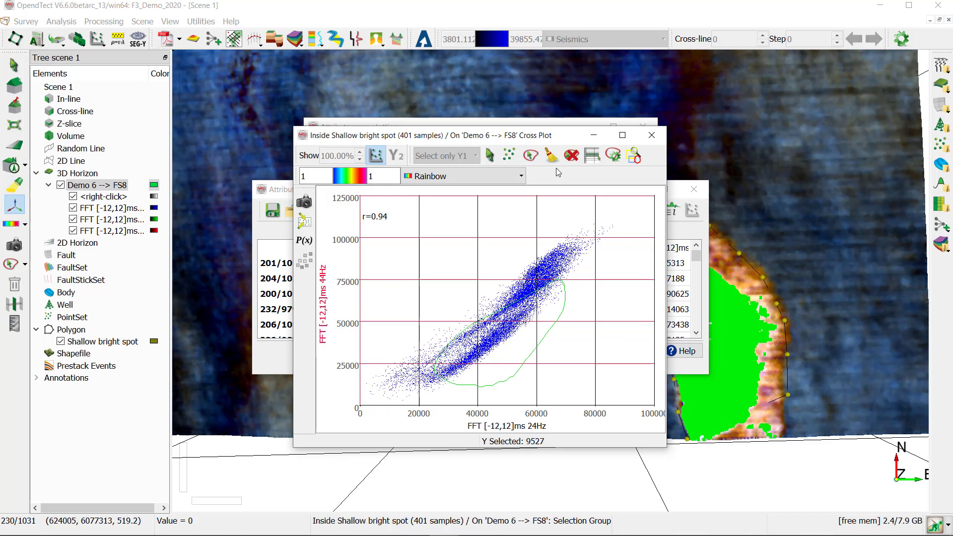
- Display only the newly selected lower-amplitude points in the 3D scene and bring the scene to the front
{"action": "left_click", "coordinate": [517, 159]}
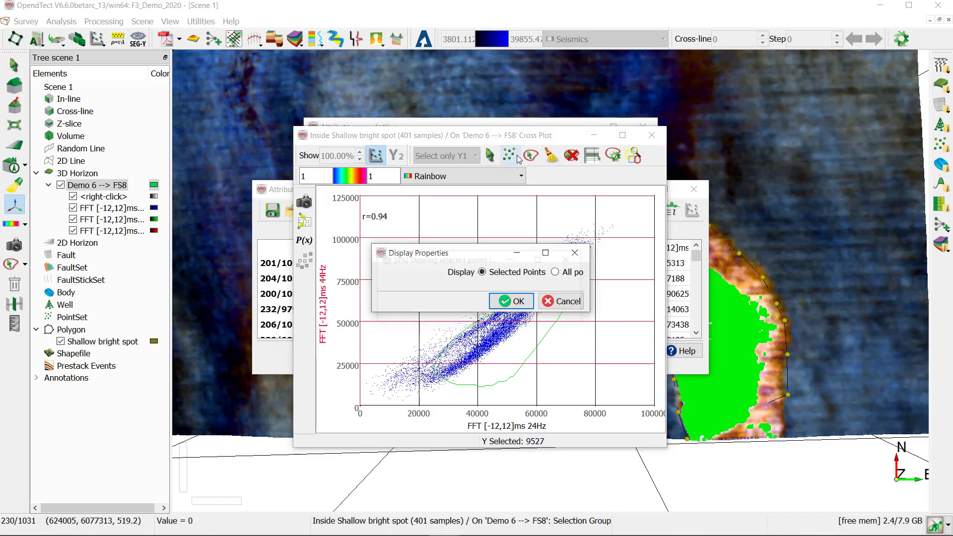
{"action": "left_click", "coordinate": [511, 302]}
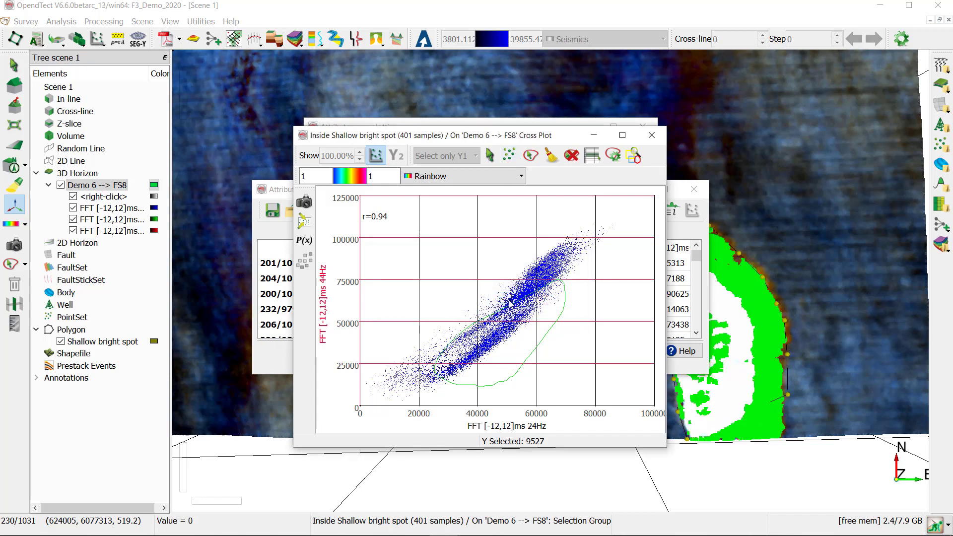
{"action": "left_click", "coordinate": [778, 237]}
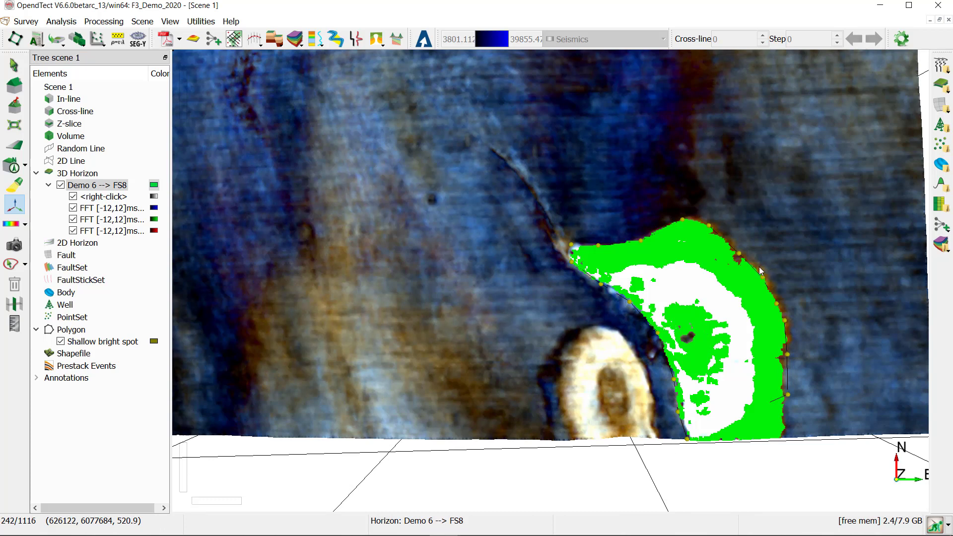
- Save the displayed selection group No 1 as a new PointSet named "Low Amplitudes" in the color Crimson
{"action": "right_click", "coordinate": [700, 241]}
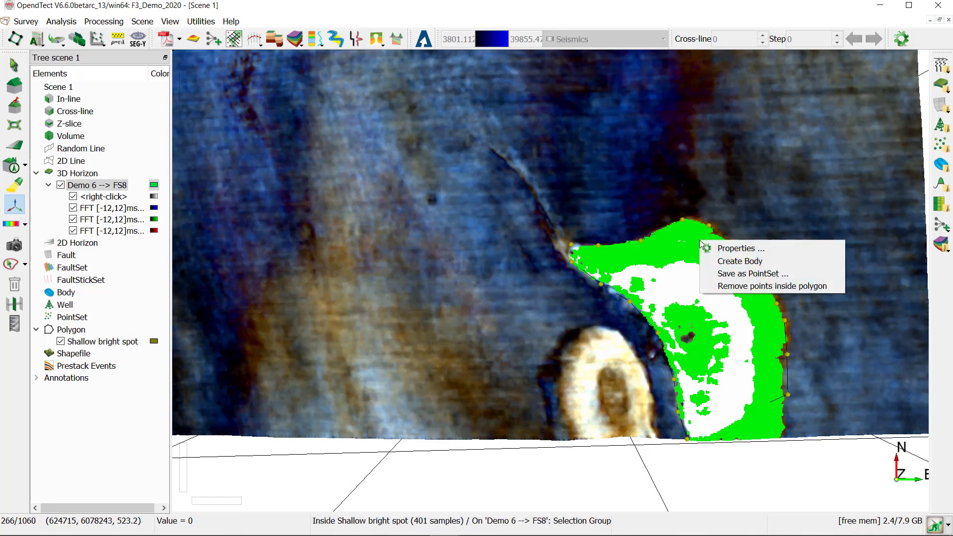
{"action": "left_click", "coordinate": [733, 273]}
{"action": "left_click", "coordinate": [517, 265]}
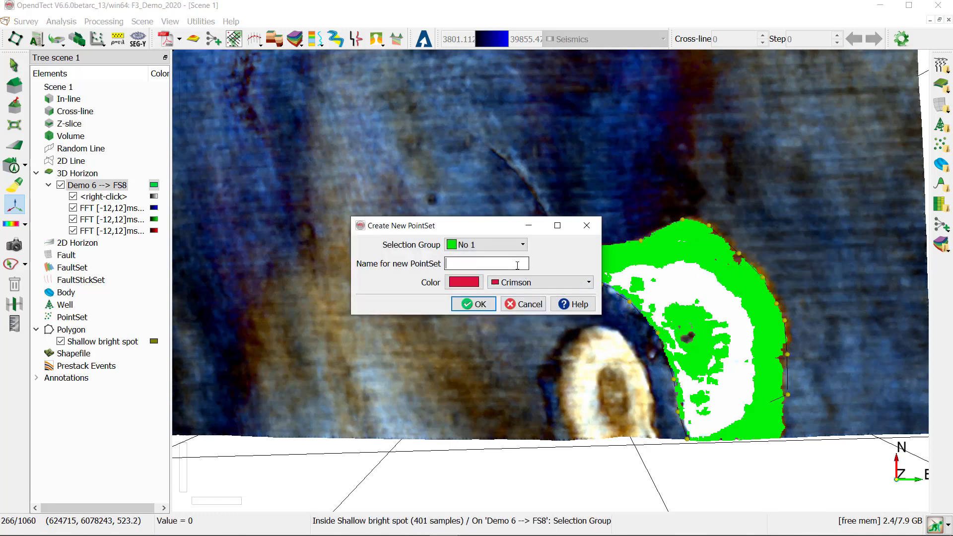
{"action": "type", "text": "Low Ampt"}
{"action": "key", "text": "BackSpace"}
{"action": "type", "text": "litudes"}
{"action": "left_click", "coordinate": [471, 304]}
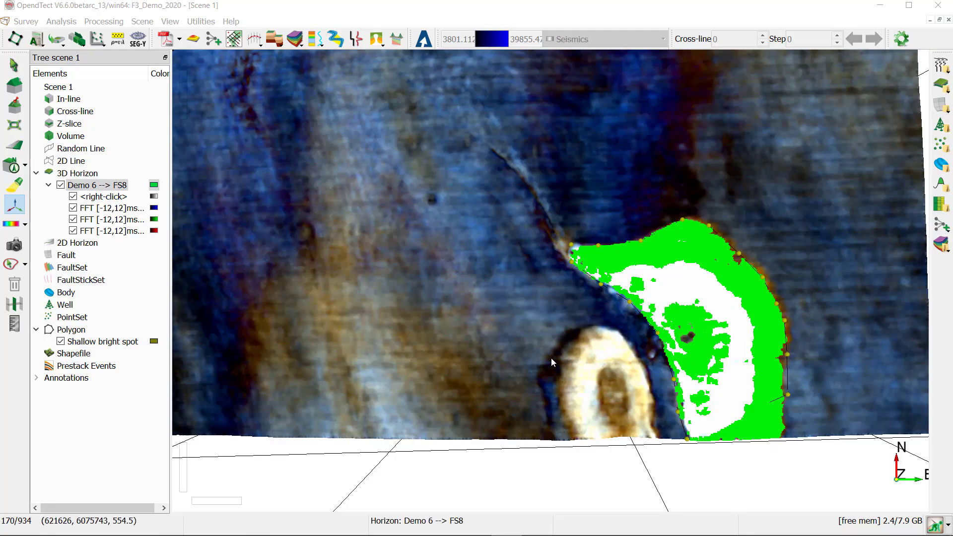
- Return to the cross-plot and close it together with the attribute data and attribute cross-plotting windows
{"action": "key", "text": "alt+Tab"}
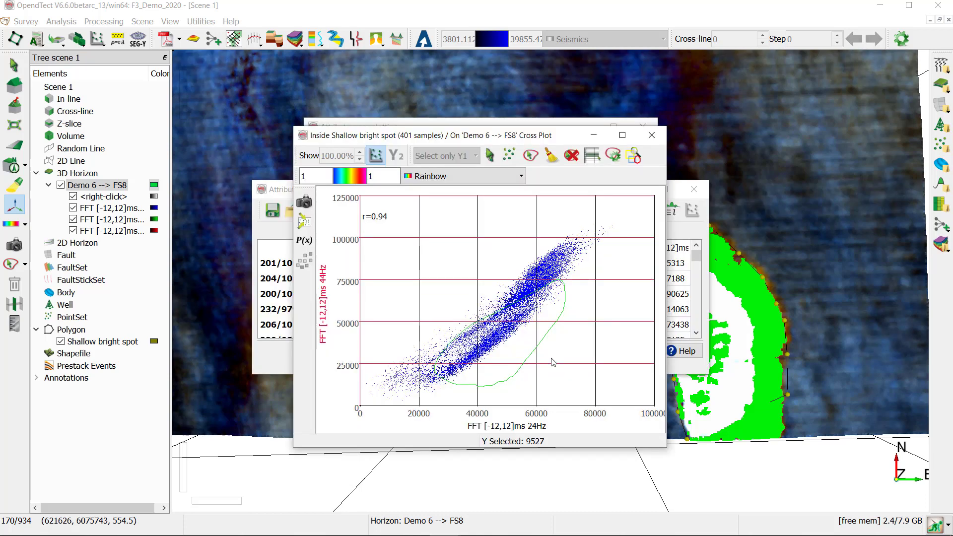
{"action": "left_click", "coordinate": [652, 133]}
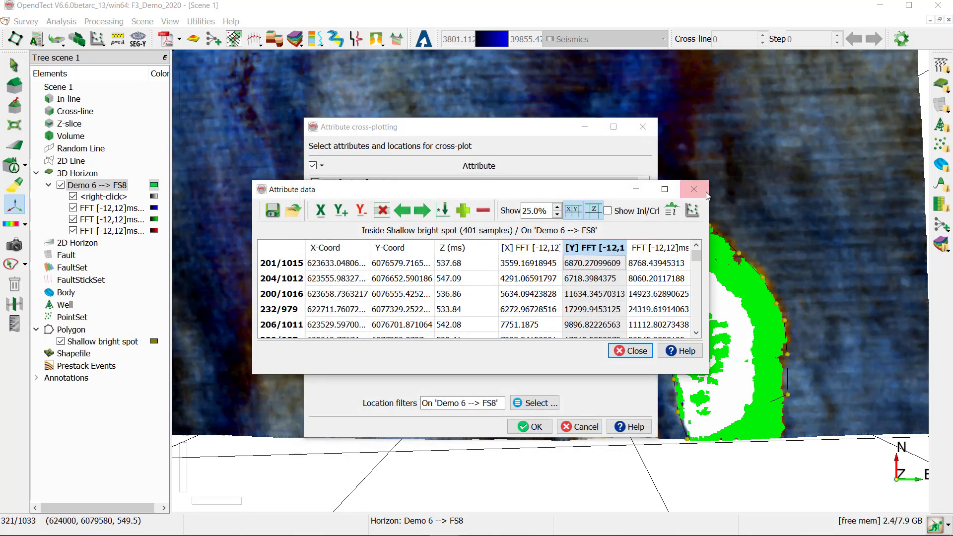
{"action": "left_click", "coordinate": [694, 189]}
{"action": "left_click", "coordinate": [643, 127]}
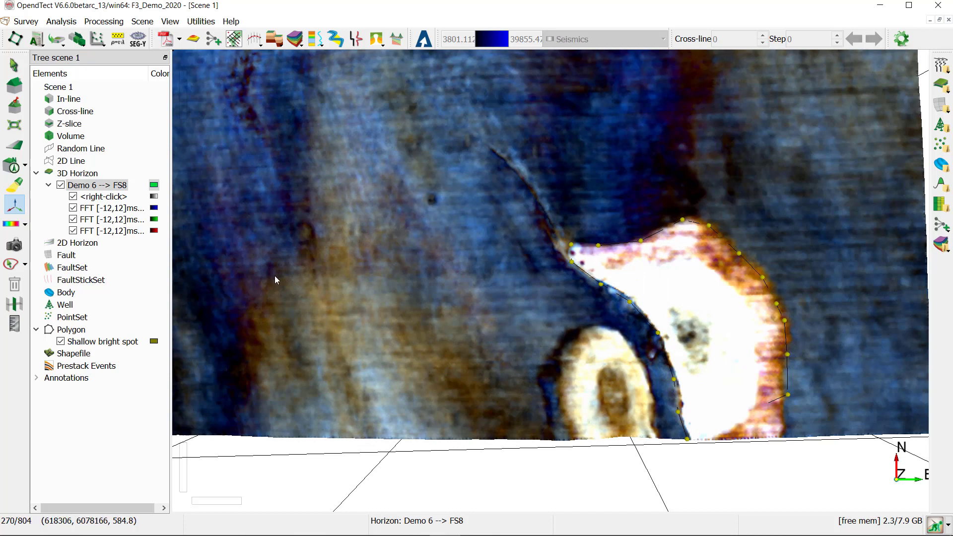
- Load the saved High Amplitudes and Low Amplitudes PointSets into the 3D scene
{"action": "right_click", "coordinate": [81, 318]}
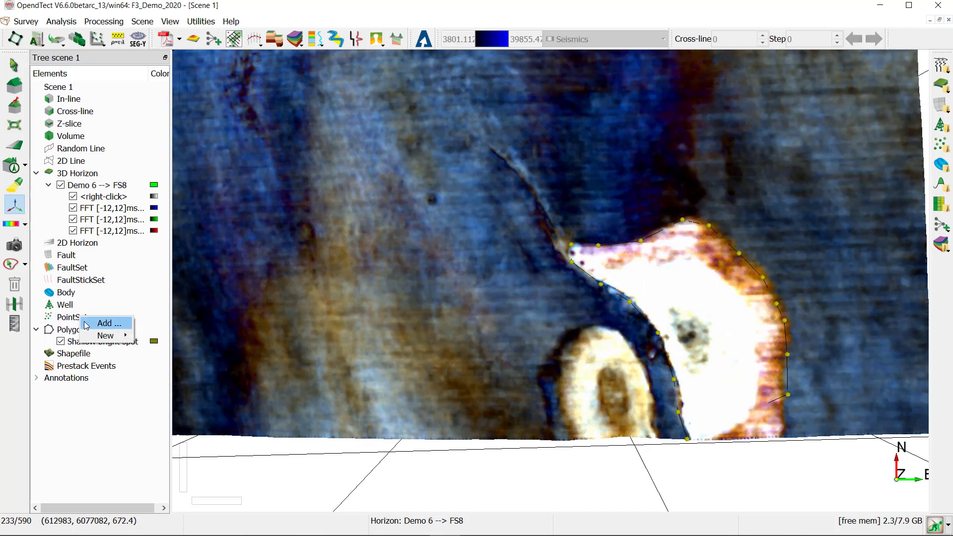
{"action": "left_click", "coordinate": [87, 324]}
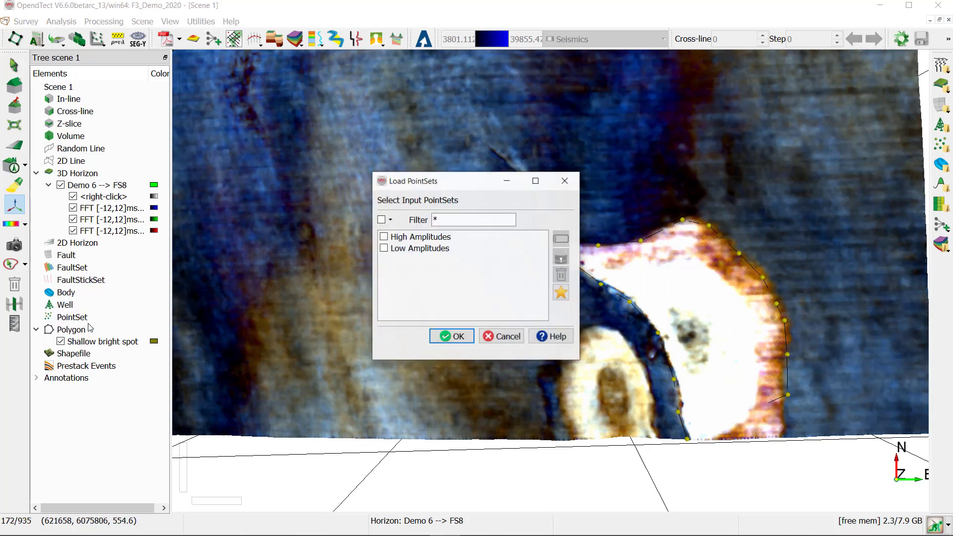
{"action": "left_click", "coordinate": [384, 237]}
{"action": "left_click", "coordinate": [384, 248]}
{"action": "left_click", "coordinate": [448, 338]}
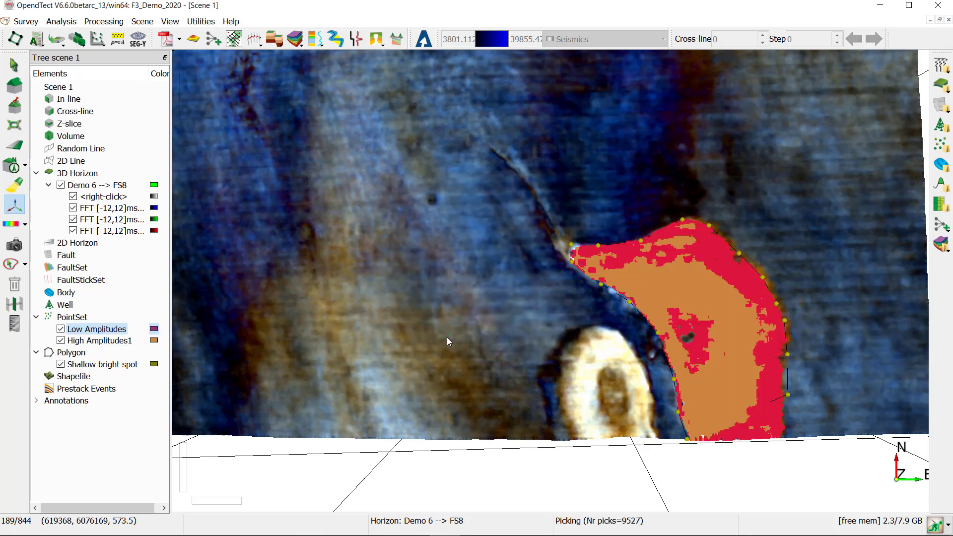